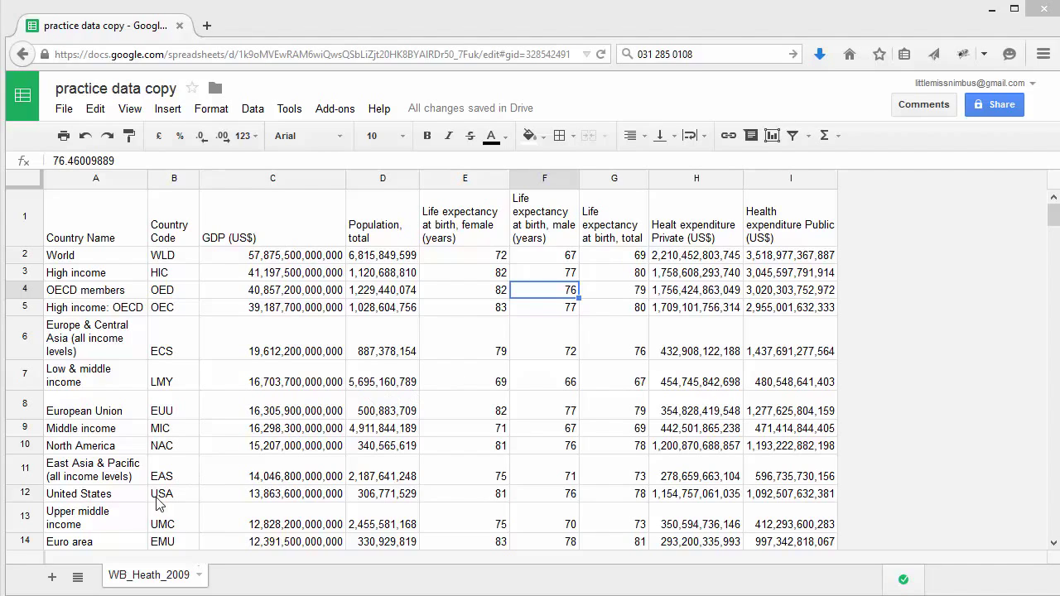
Add a new sheet and link its cell B1 to the GDP header with =WB_Heath_2009!C1.
left_click(52, 577)
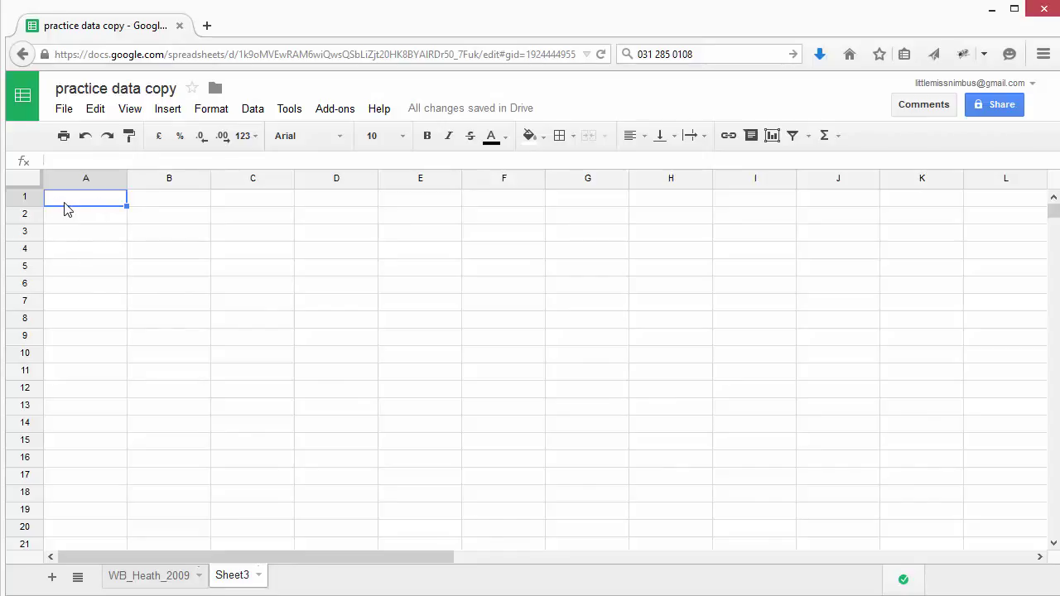
left_click(162, 204)
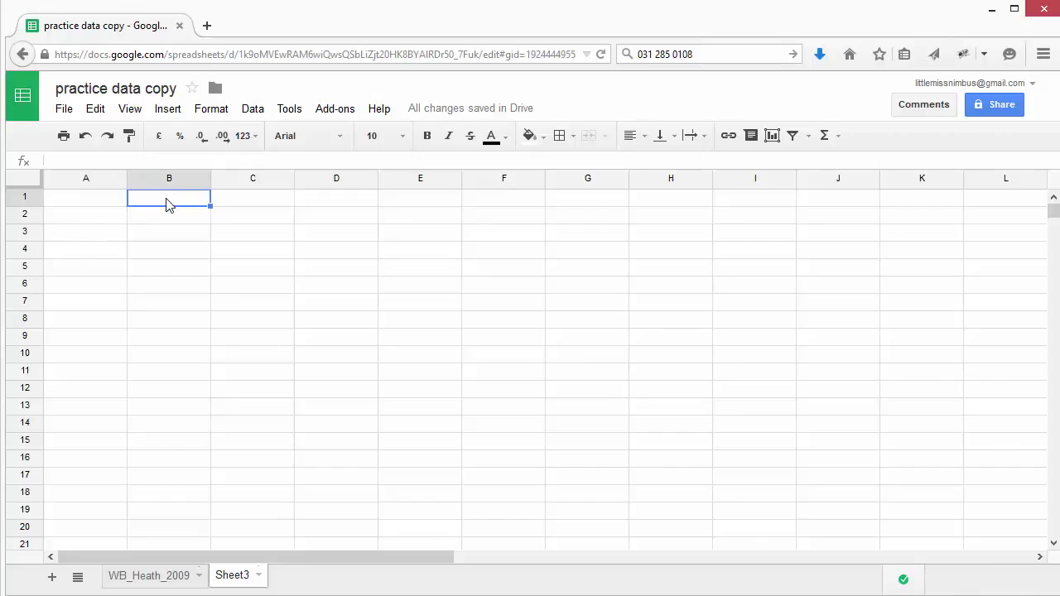
type("=")
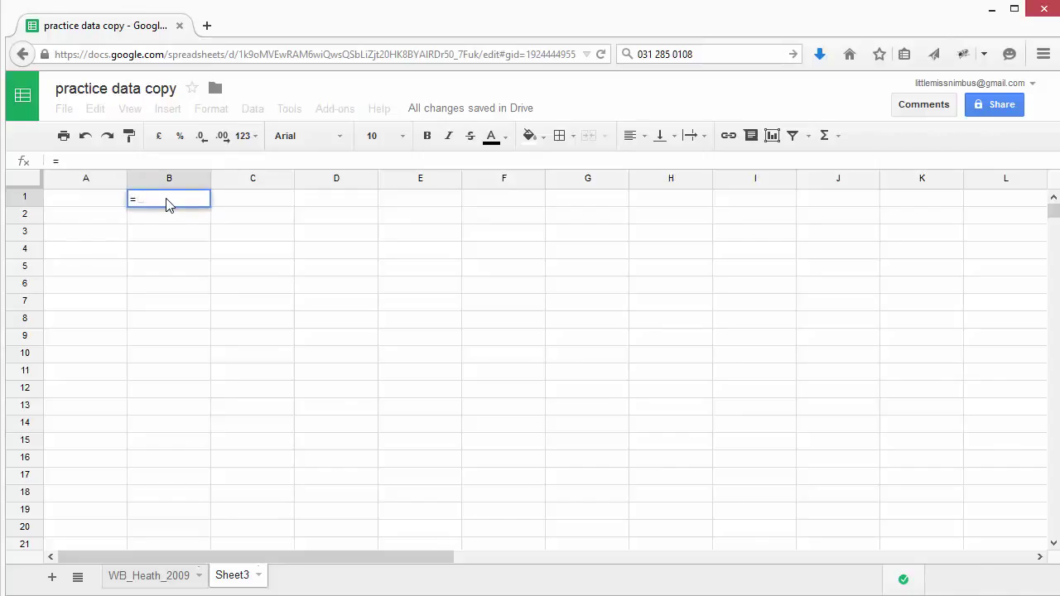
left_click(130, 578)
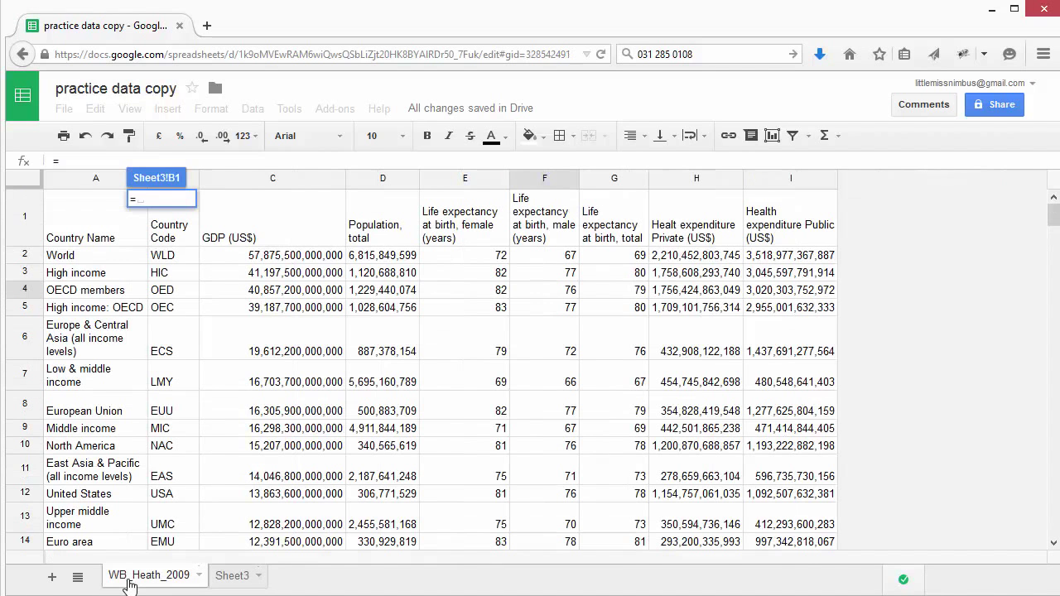
left_click(289, 235)
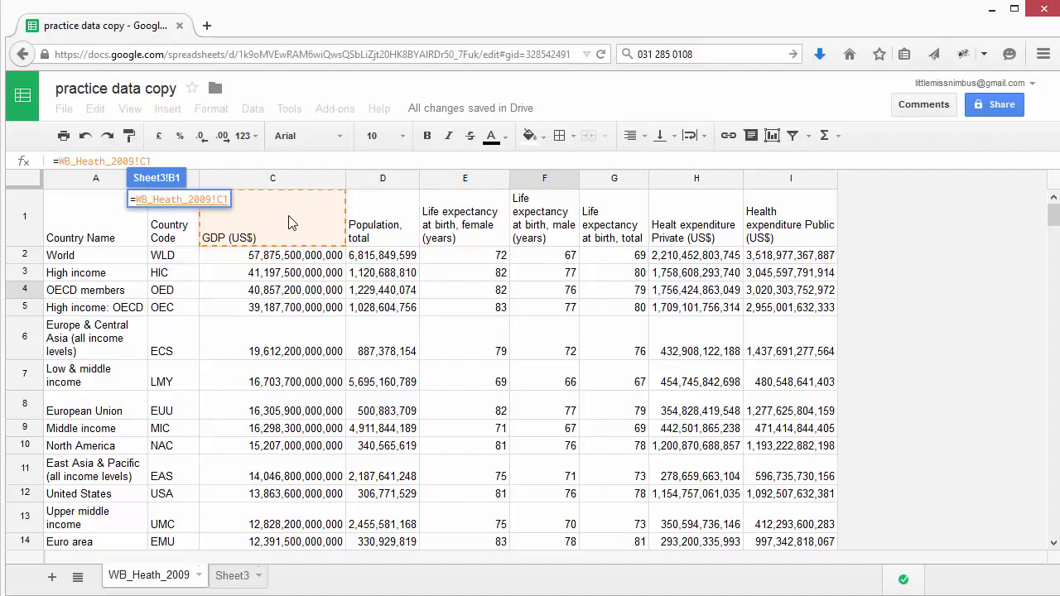
key("Return")
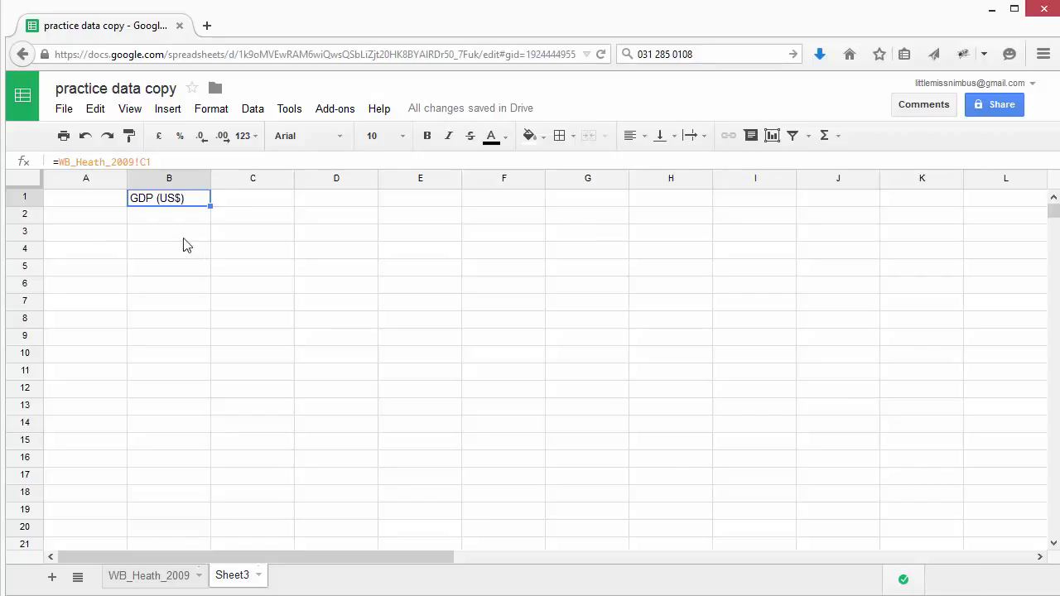
Enter the row label "Minimum" in cell A2.
left_click(103, 217)
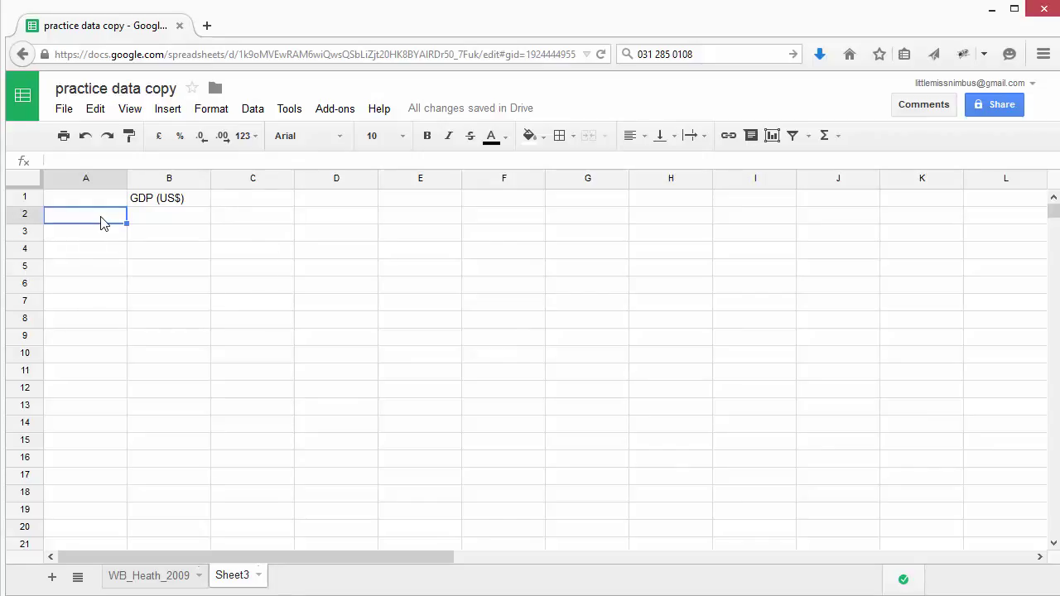
double_click(103, 221)
type("Minum")
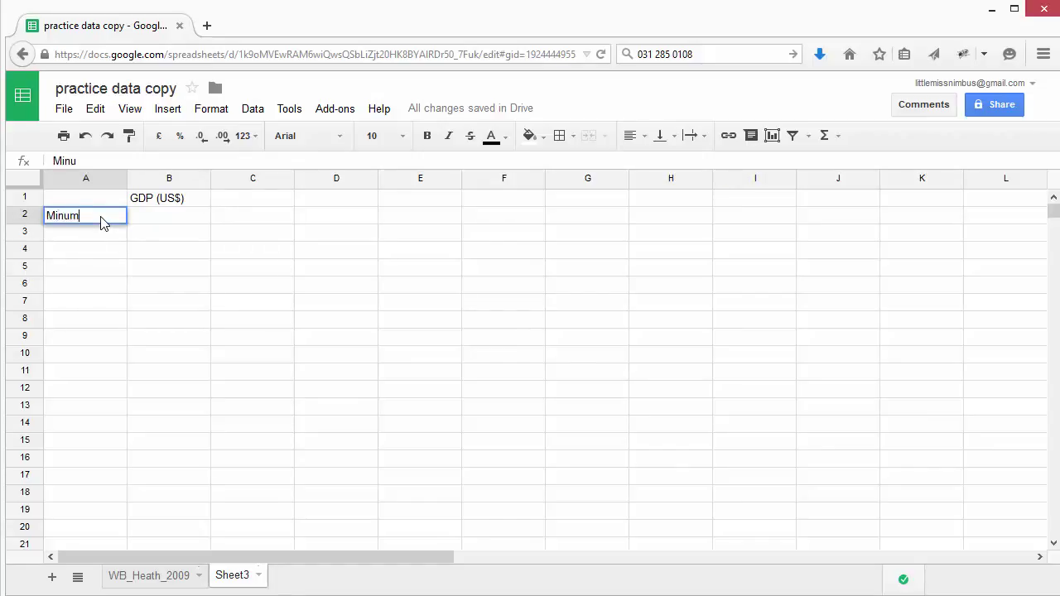
type("um")
key("Left")
key("Left")
key("Left")
key("BackSpace")
type("i")
left_click(137, 290)
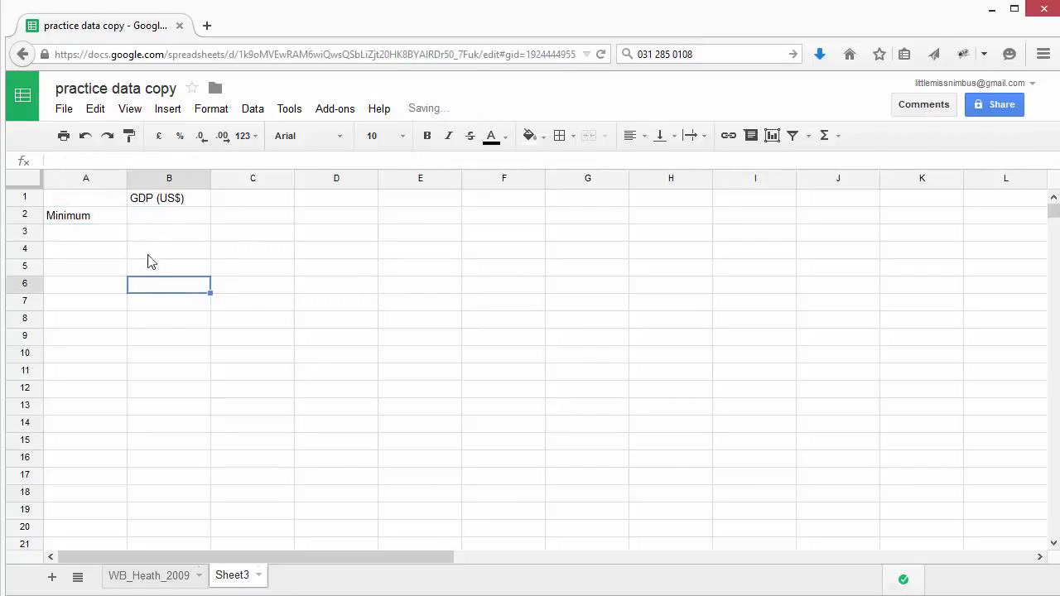
Calculate the lowest GDP in cell B2 with =MIN(WB_Heath_2009!C:C).
left_click(158, 219)
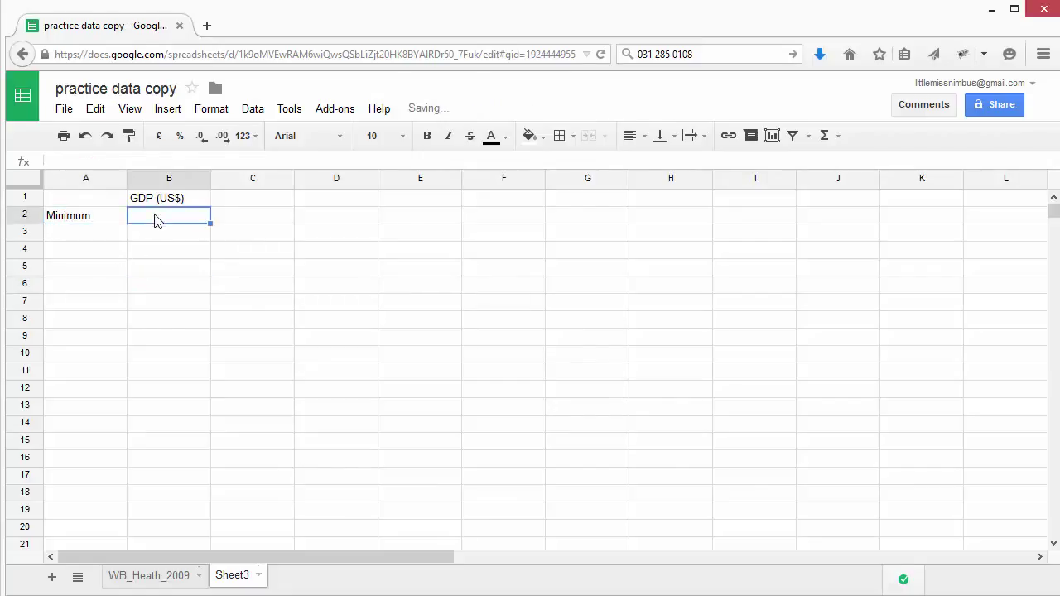
type("=")
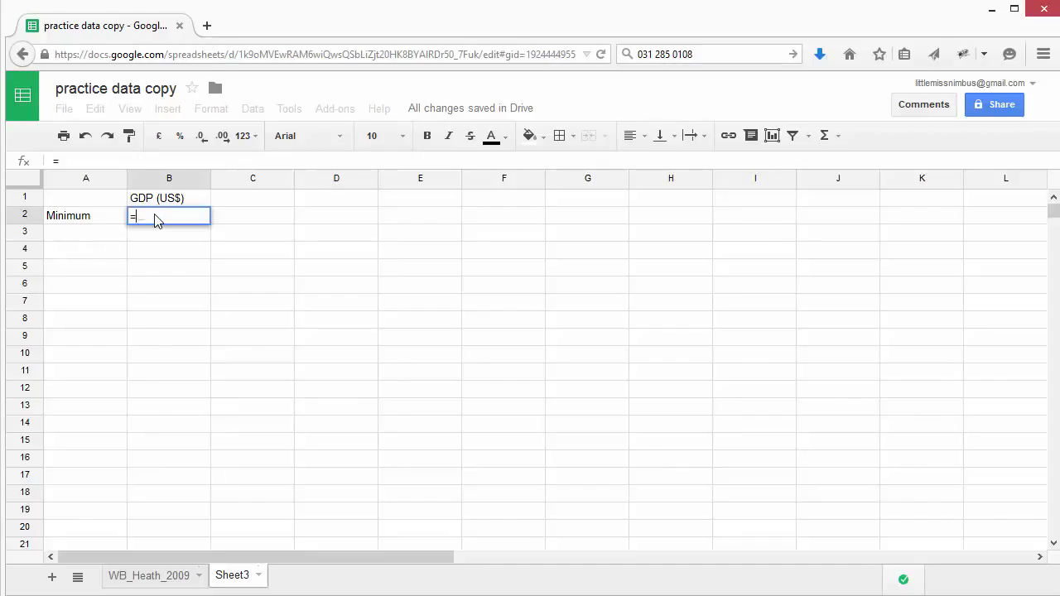
type("MI")
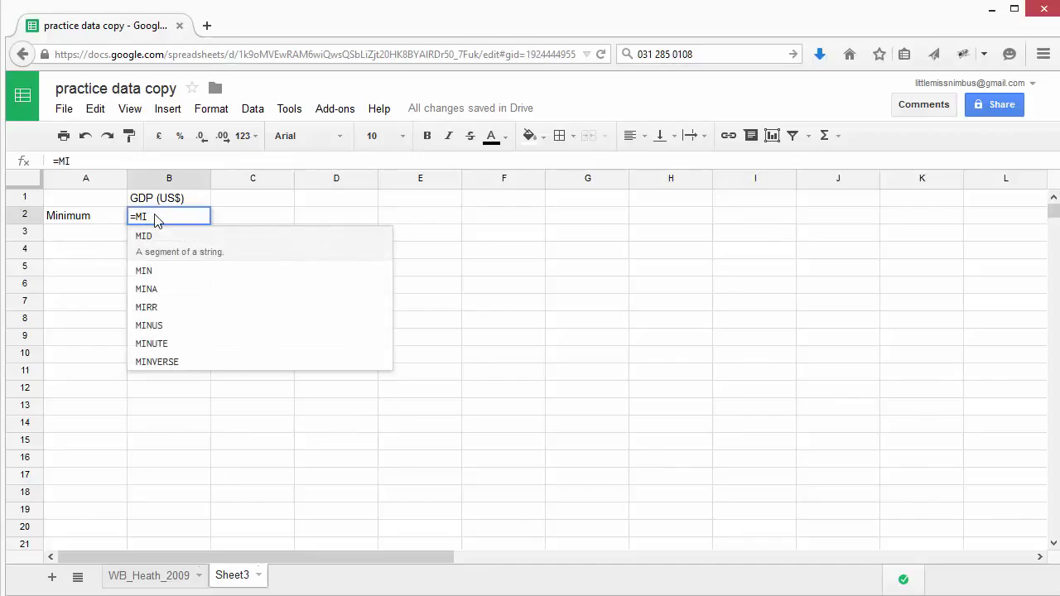
type("N")
left_click(147, 257)
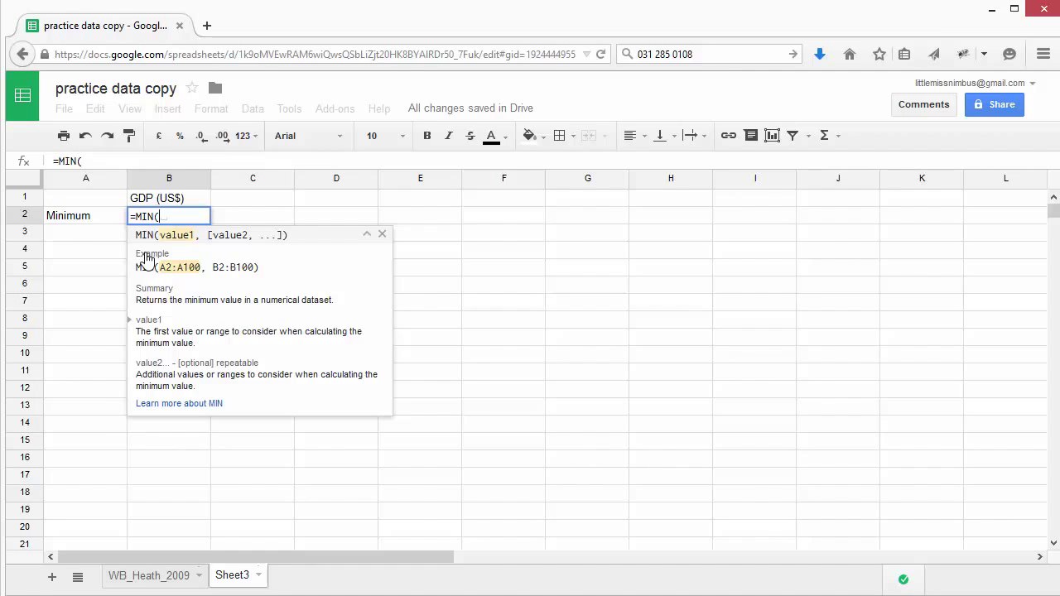
left_click(143, 582)
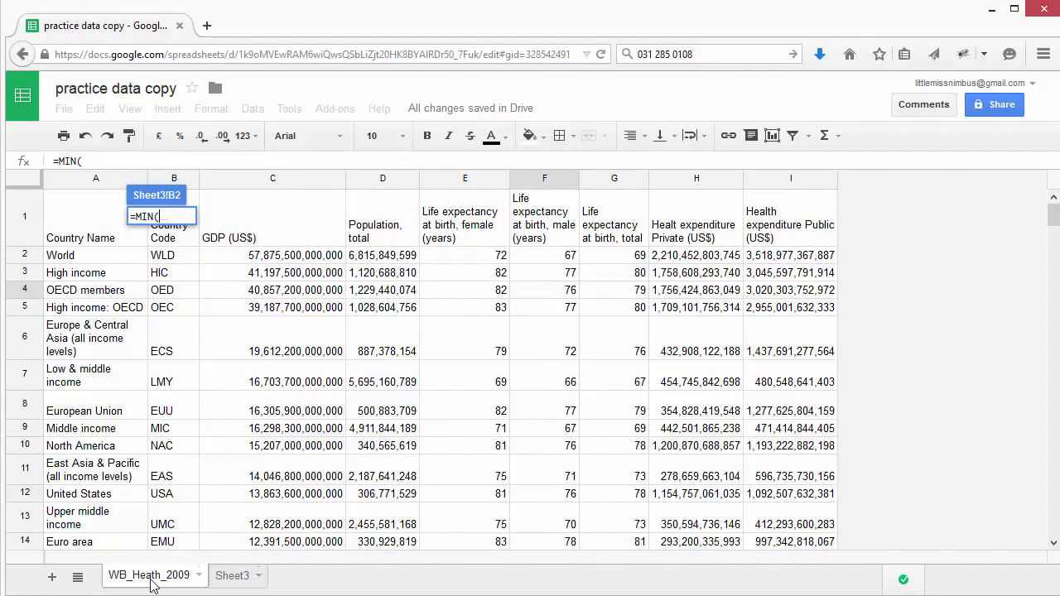
left_click(239, 187)
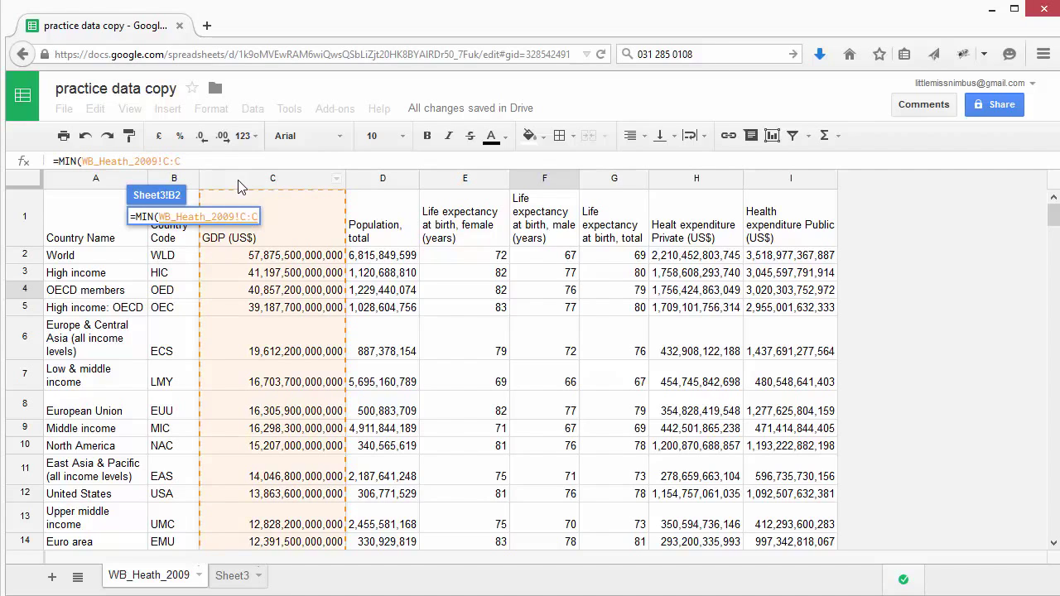
type(")")
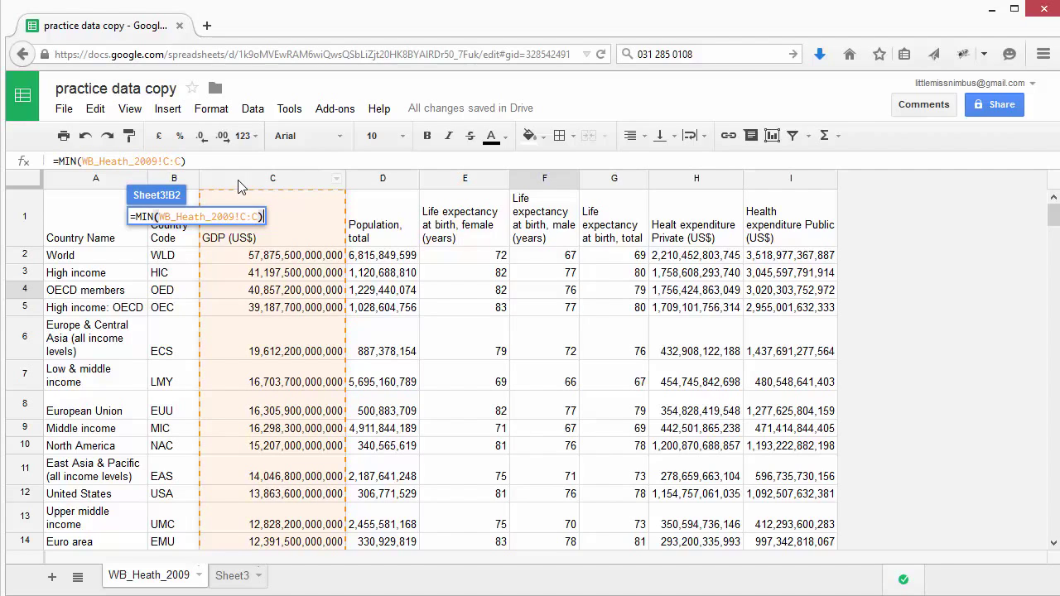
key("Return")
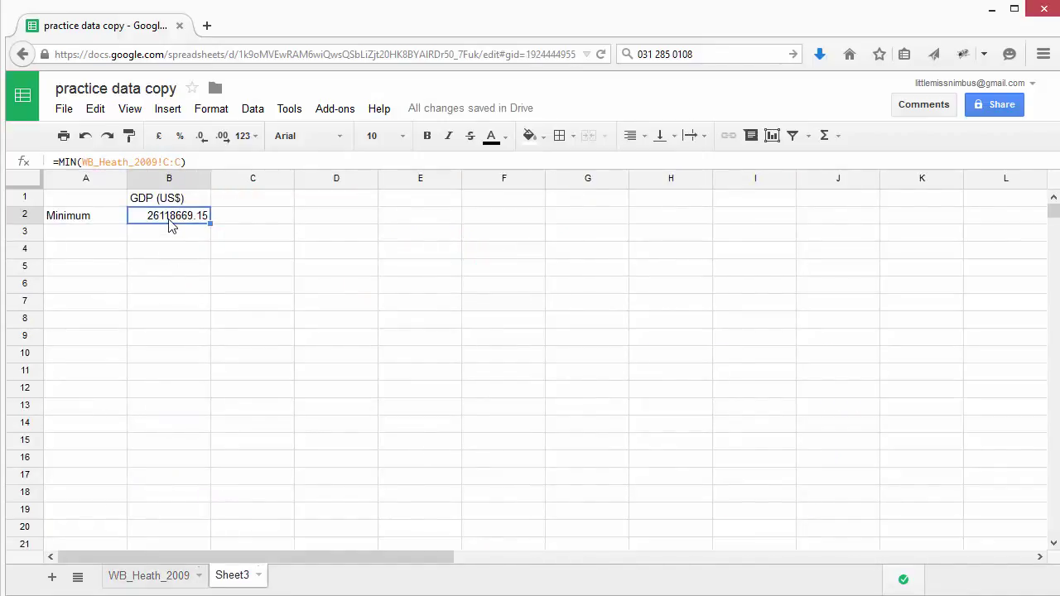
Enter the row label "Maximum" in cell A3.
left_click(84, 237)
double_click(84, 237)
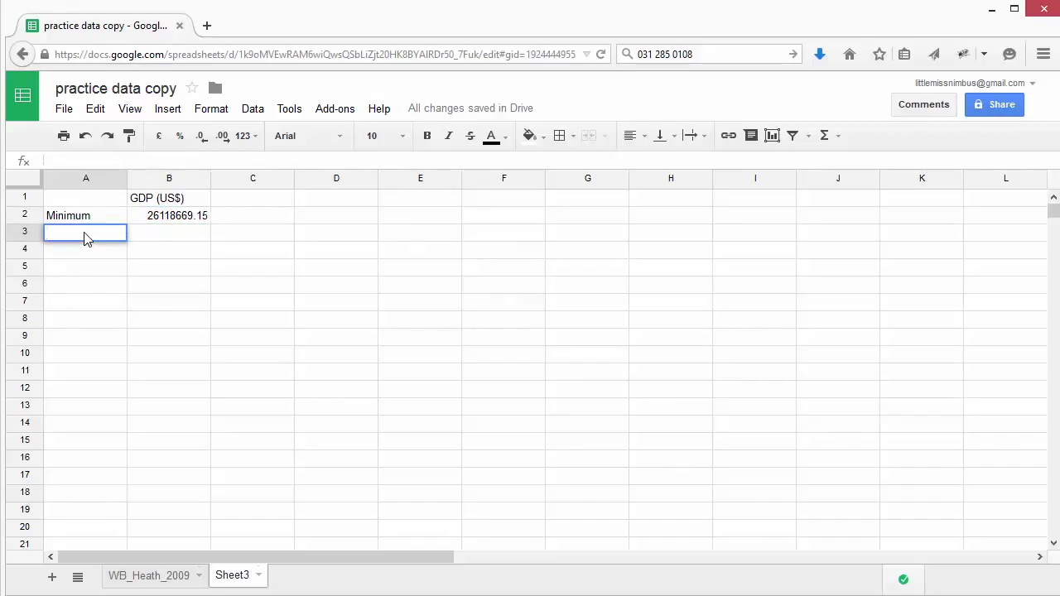
type("Maximum")
left_click(188, 304)
Calculate the highest GDP in cell B3 with =MAX(WB_Heath_2009!C:C).
left_click(152, 239)
double_click(152, 239)
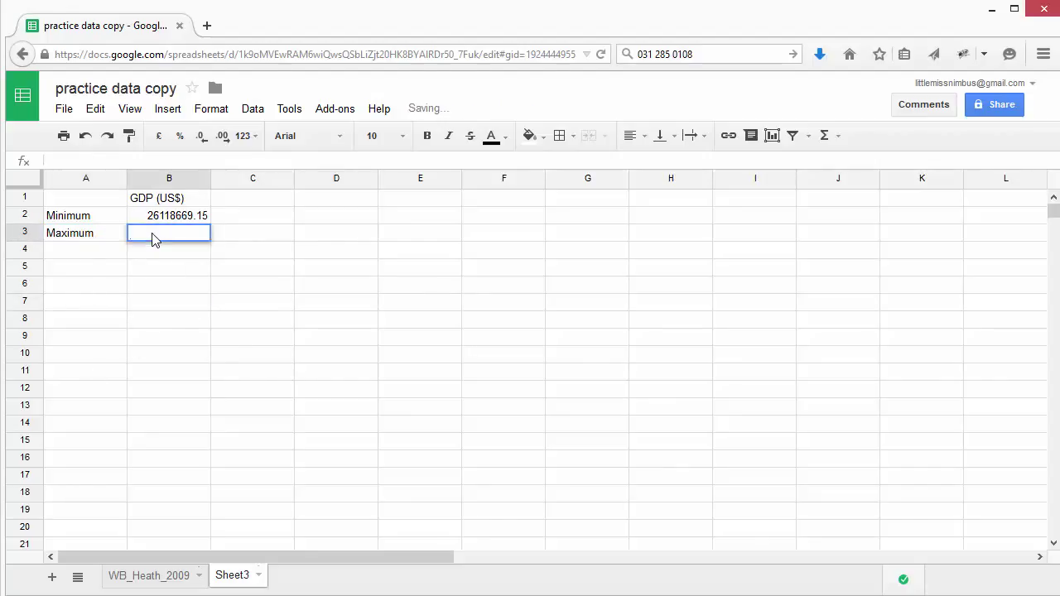
type("=MAX")
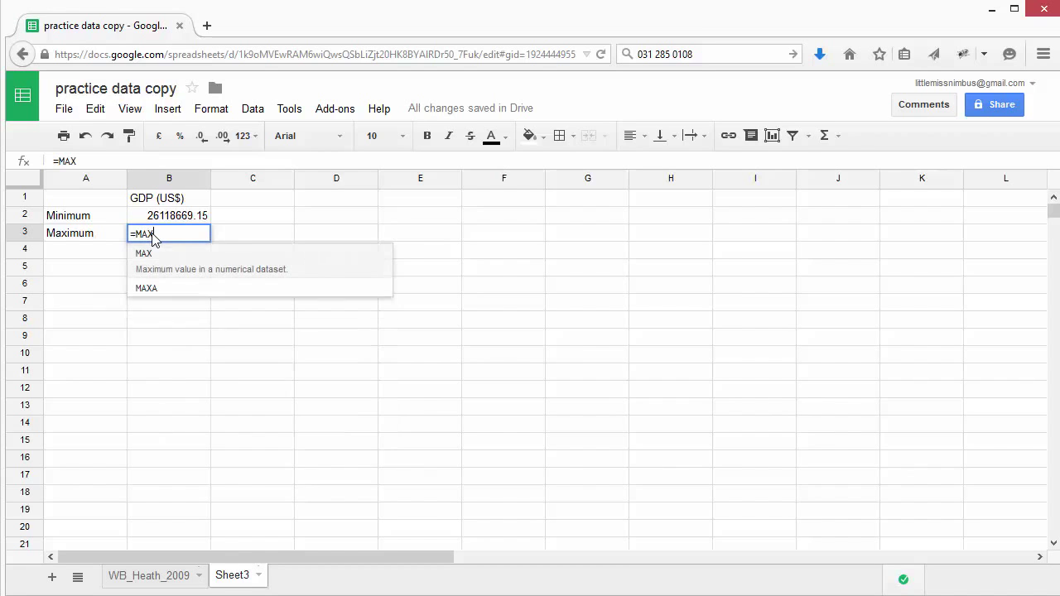
left_click(152, 265)
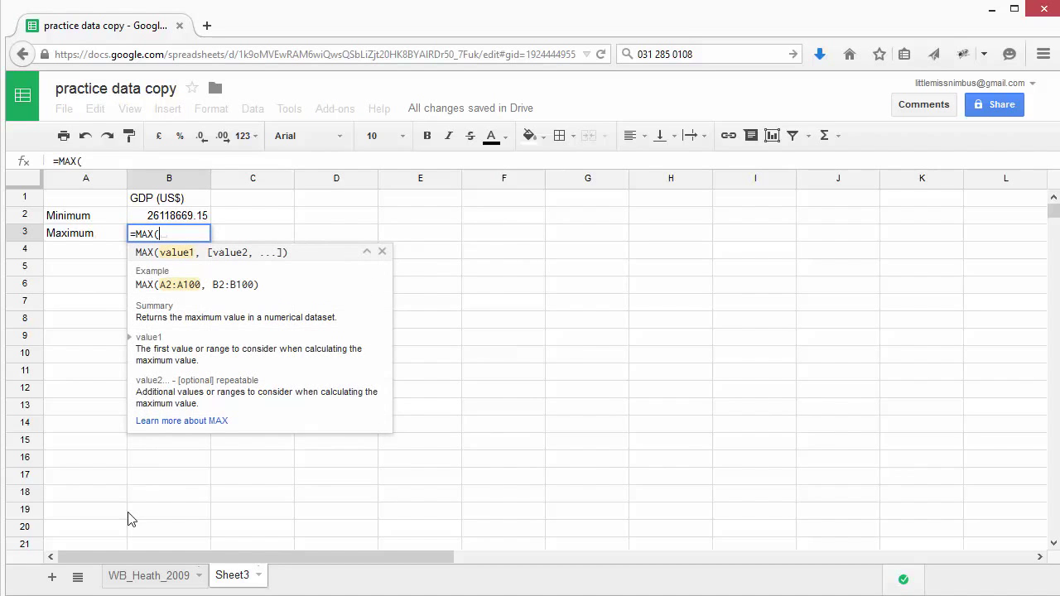
left_click(123, 578)
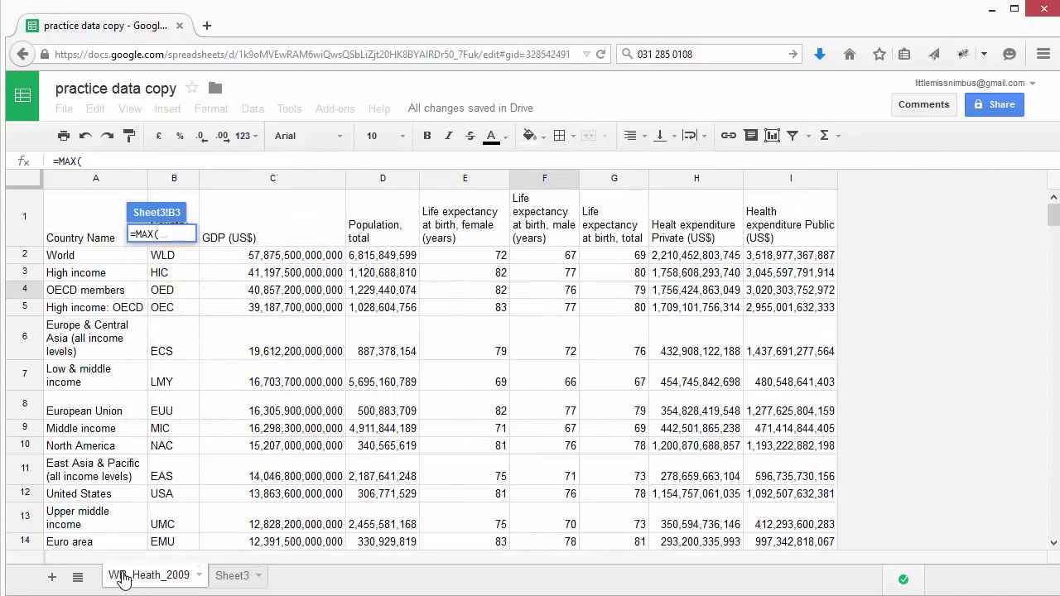
left_click(296, 184)
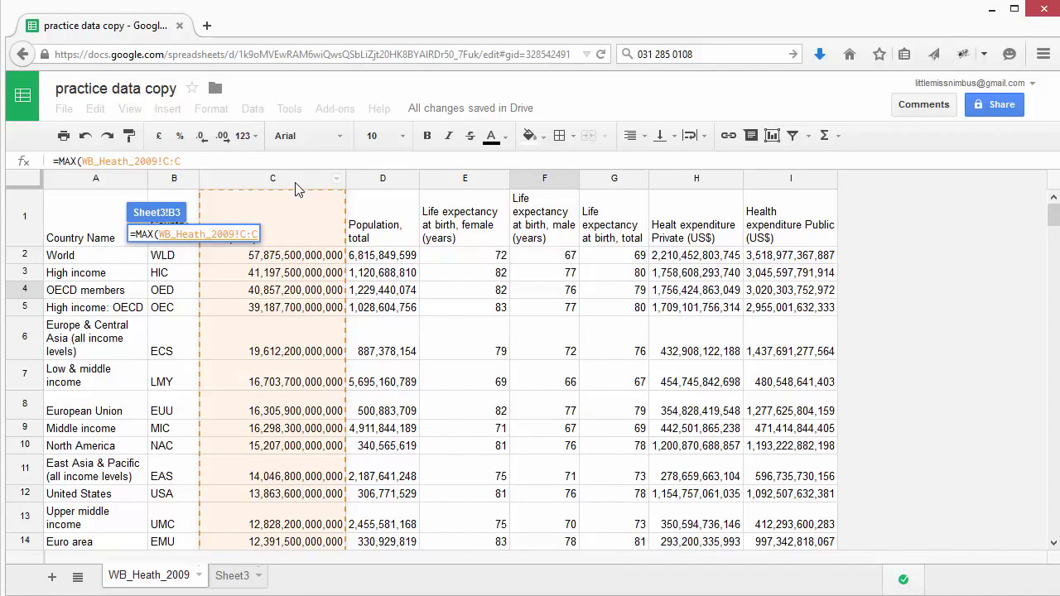
type(")")
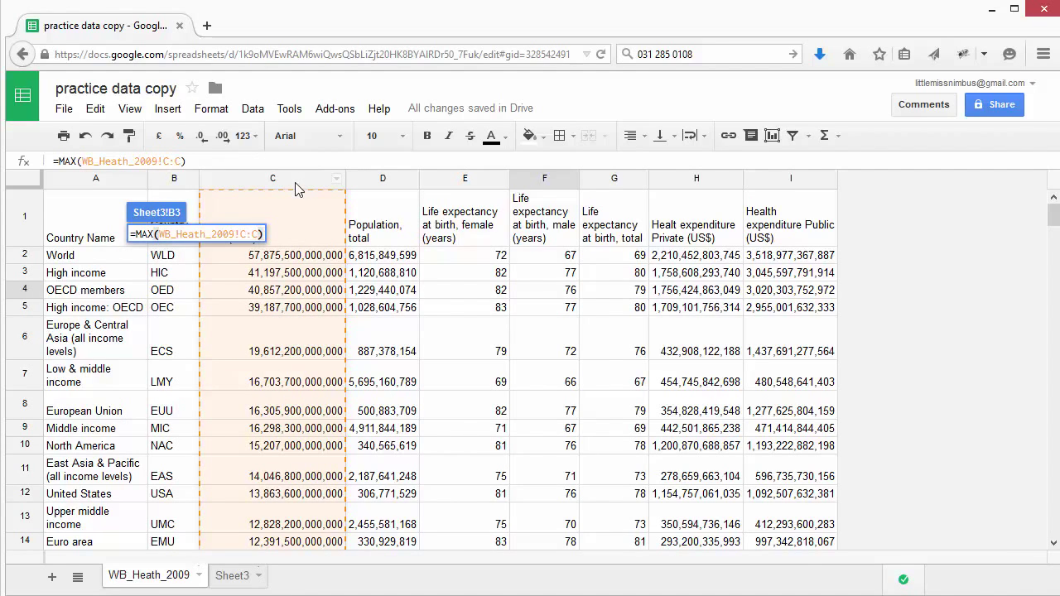
key("Return")
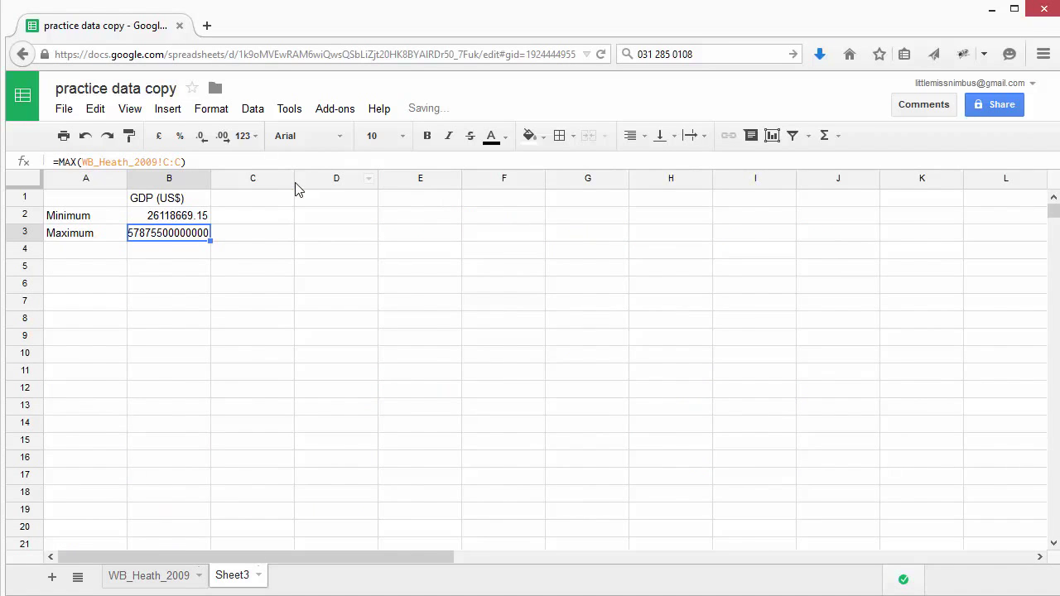
left_click(262, 273)
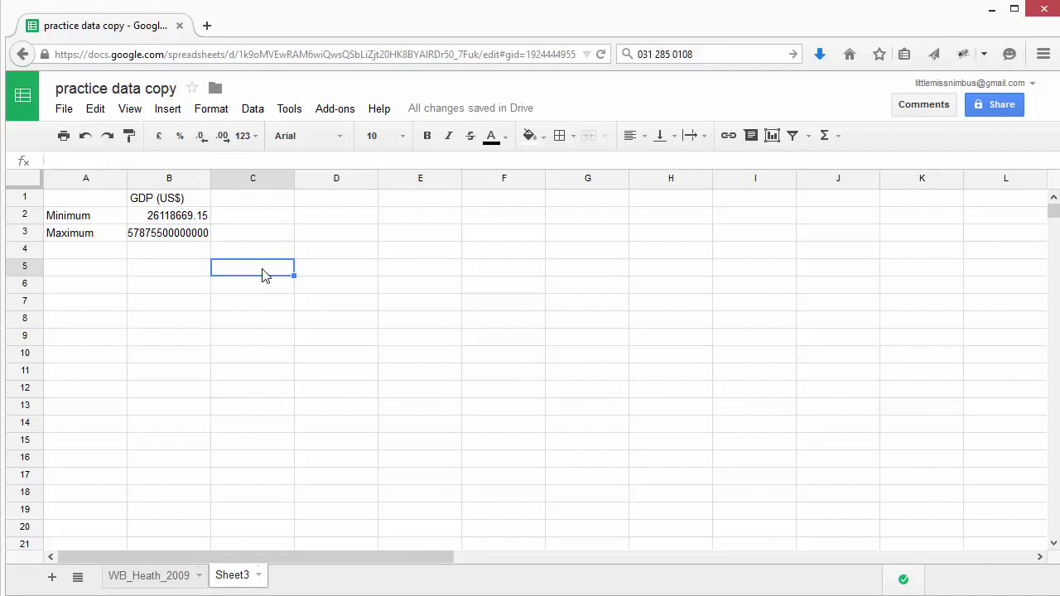
Fill the header reference in B1 across row 1 through column J.
left_click(169, 203)
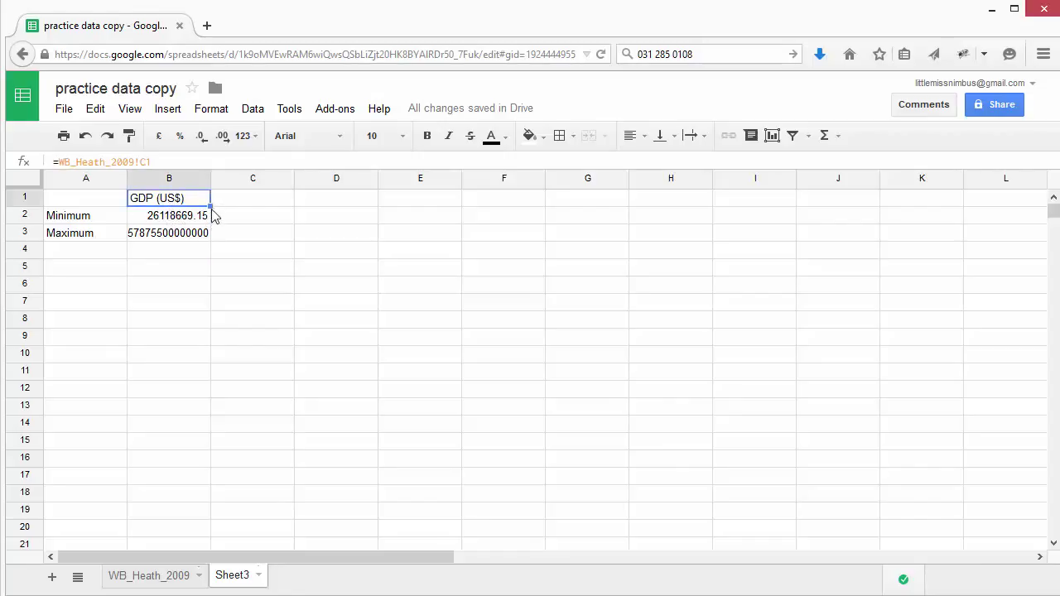
left_click_drag(210, 207, 826, 209)
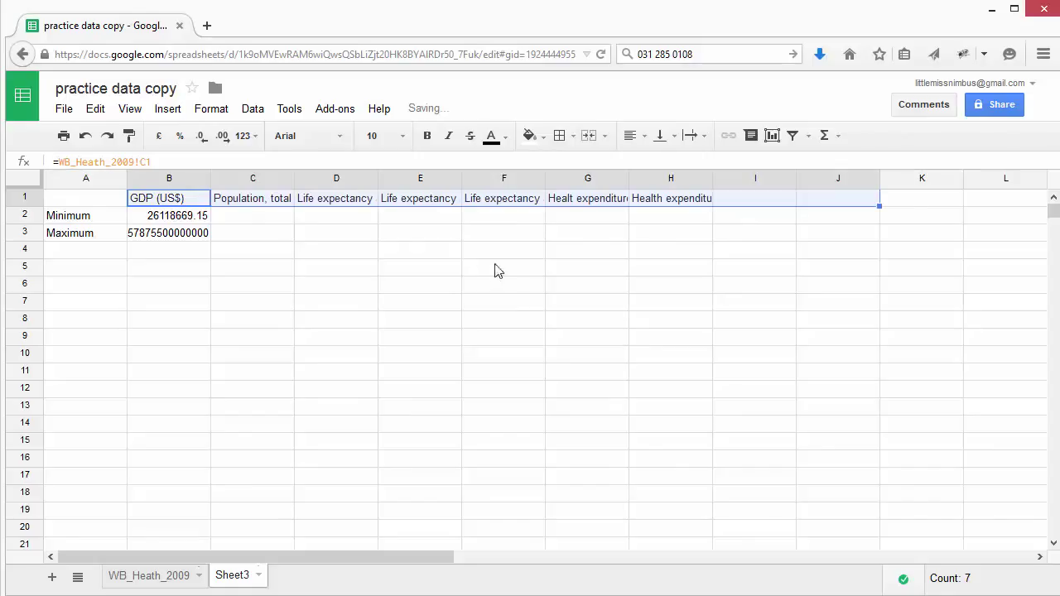
left_click(330, 236)
Widen column C slightly and make column E about twice as wide to show more of their headers.
left_click_drag(294, 175, 322, 176)
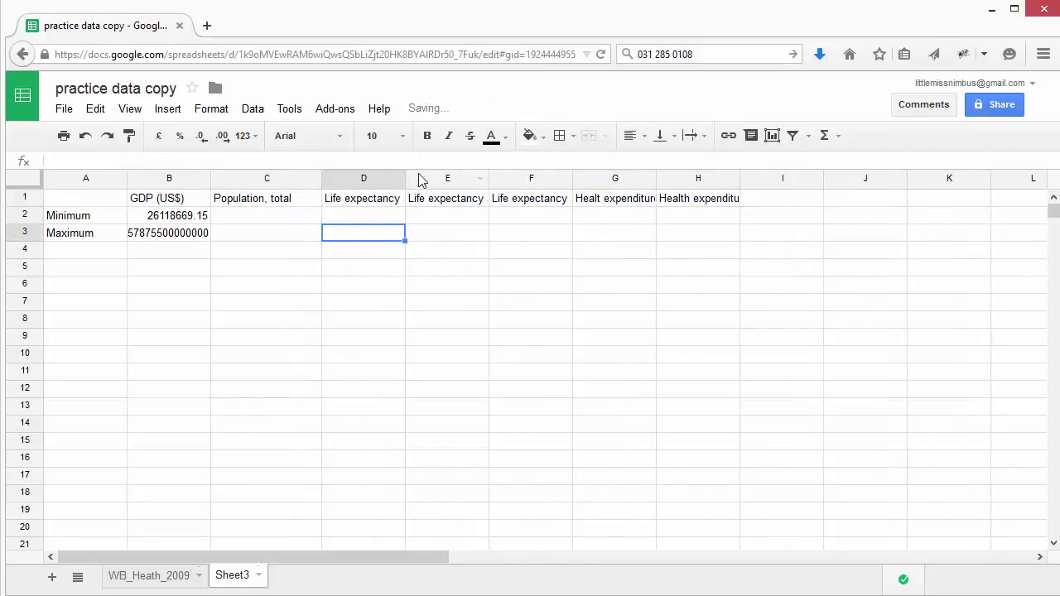
left_click_drag(488, 178, 572, 176)
left_click(542, 288)
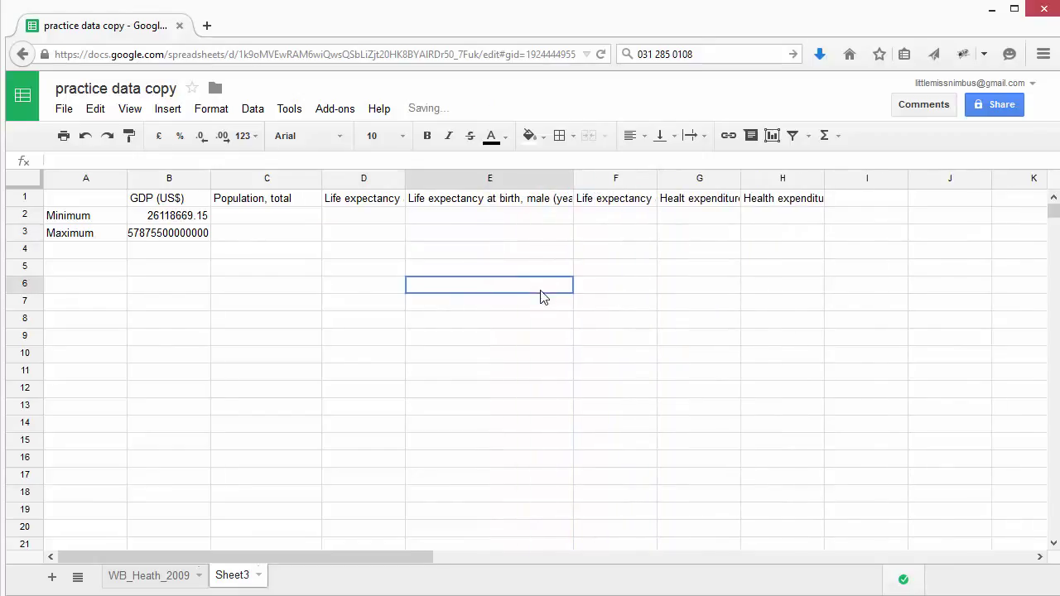
Fill the MIN formula in B2 and the MAX formula in B3 across their rows through column H.
left_click(168, 218)
left_click_drag(211, 224, 773, 223)
left_click(204, 235)
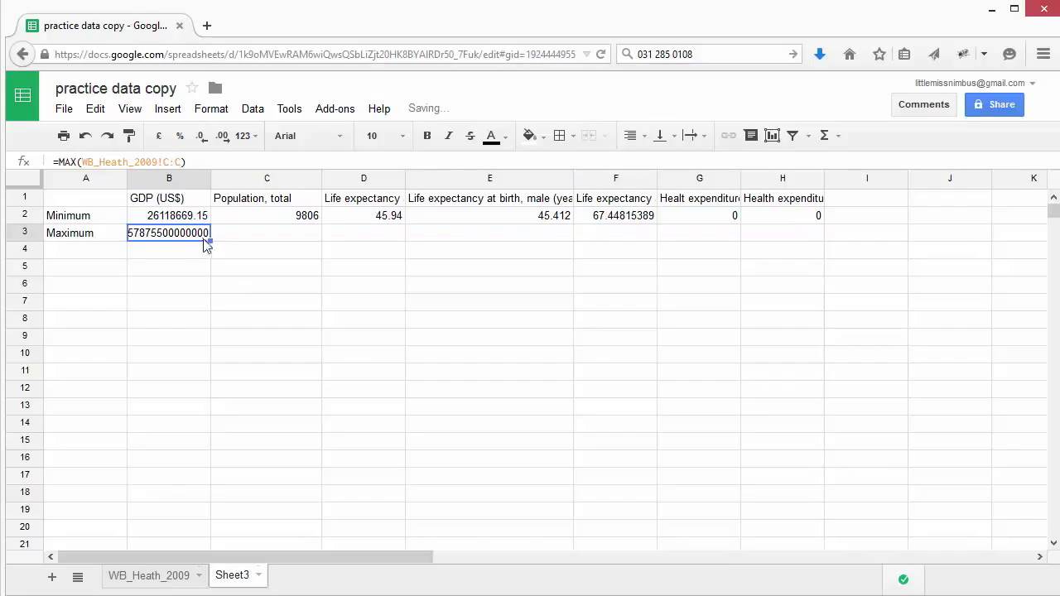
left_click_drag(211, 240, 774, 255)
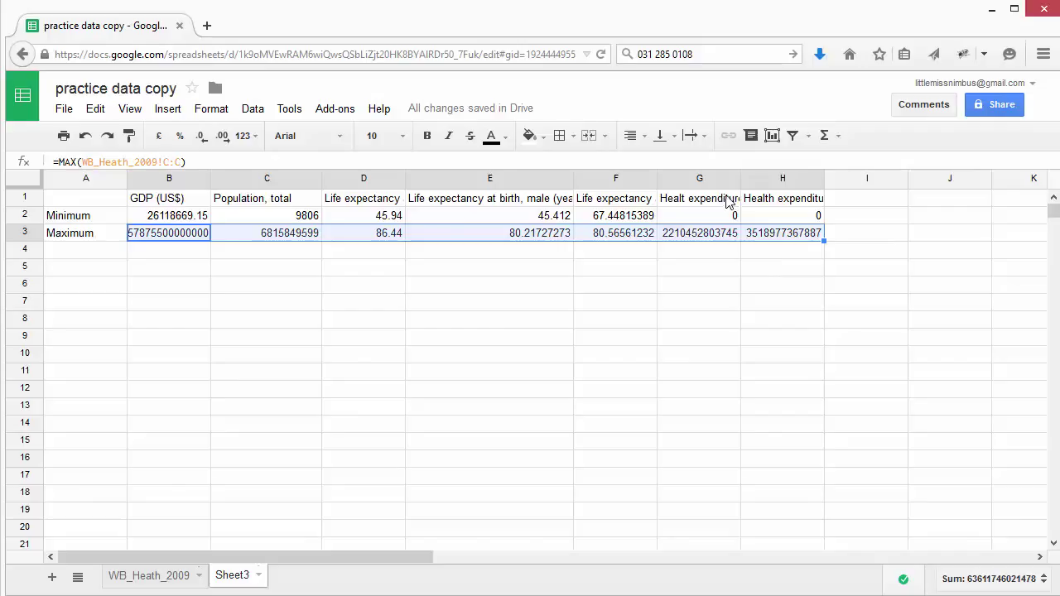
left_click(642, 305)
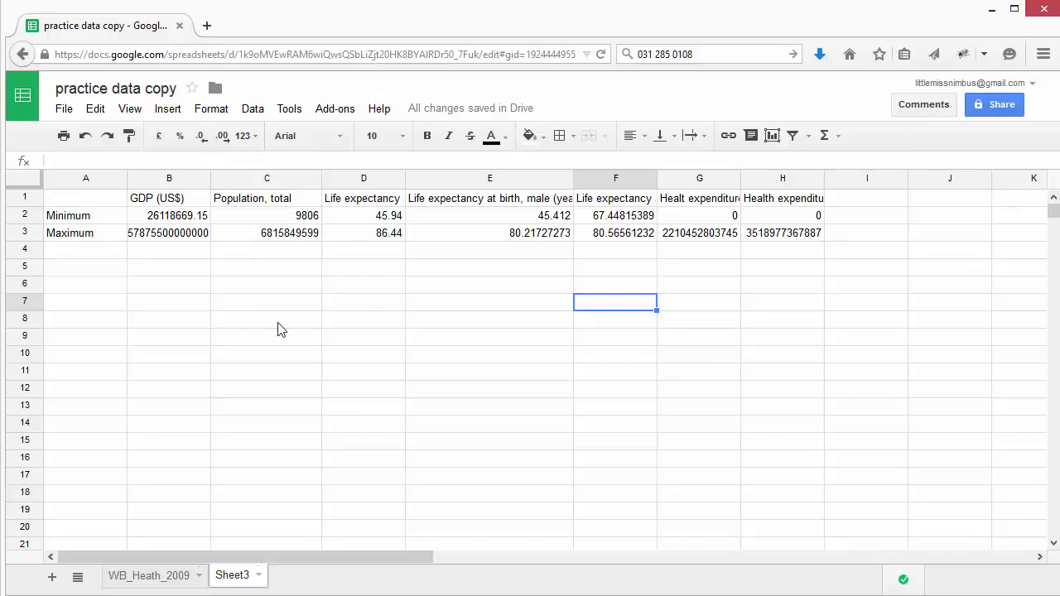
Examine the minimum formulas for the two health expenditure columns in cells H2 and G2.
key("Right")
key("Right")
key("Up")
key("Up")
key("Up")
key("Up")
key("Up")
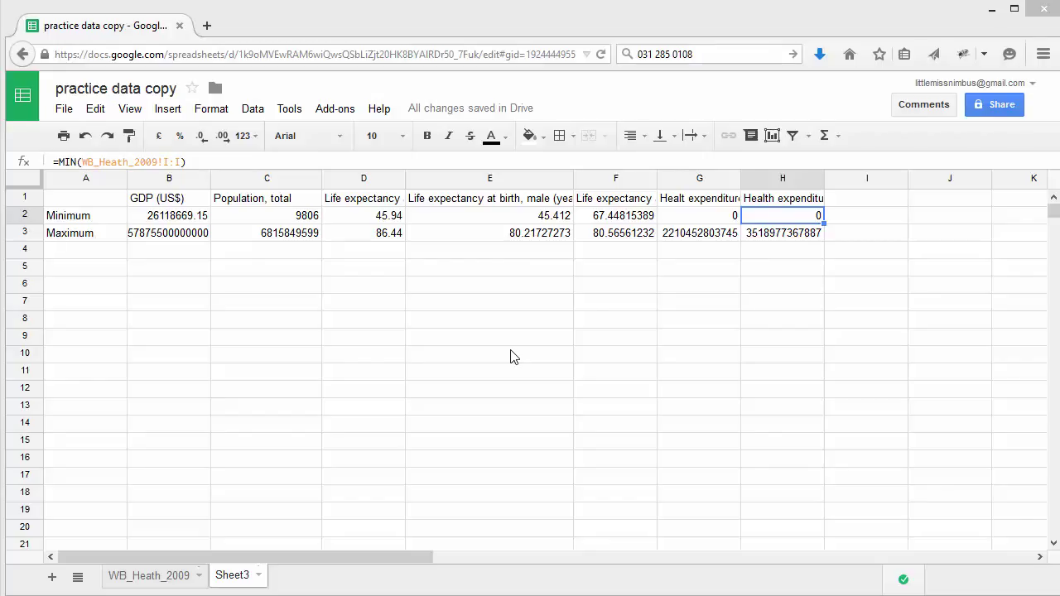
left_click(719, 217)
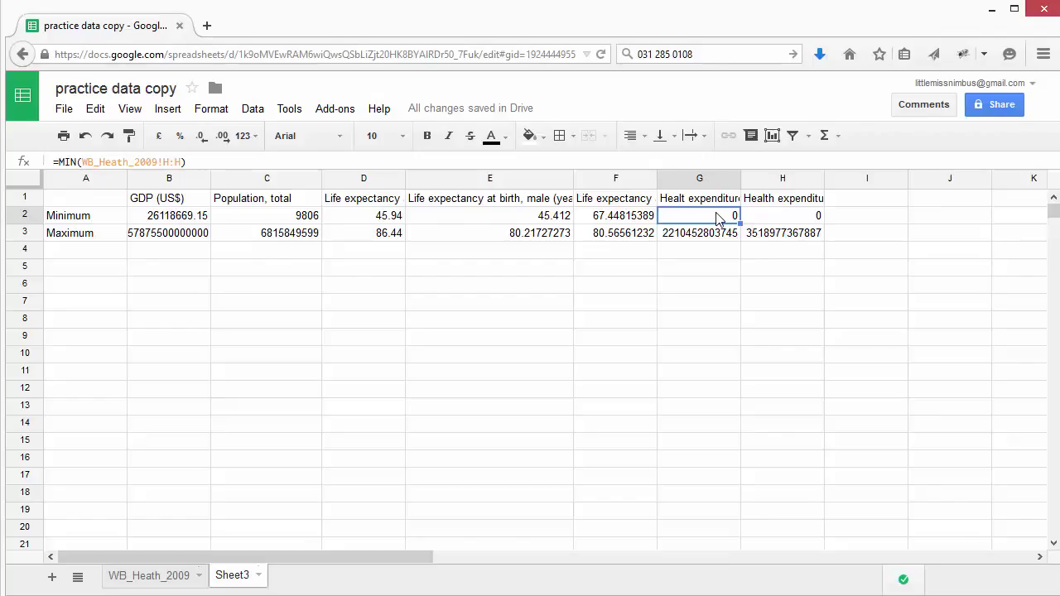
Add a new sheet and paste a copy of the entire WB_Heath_2009 table into it, starting at cell A1.
left_click(778, 220)
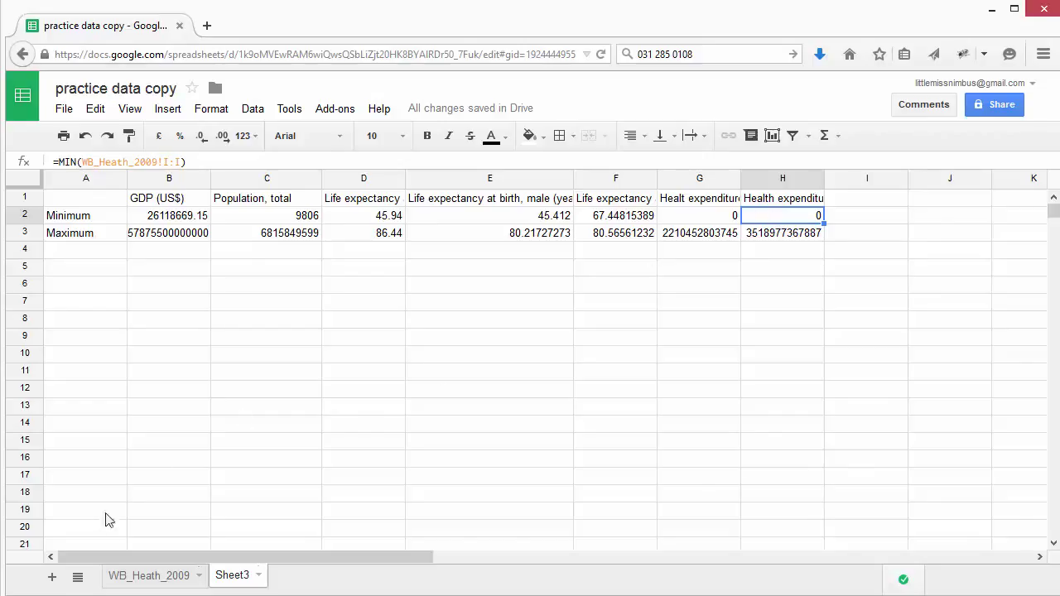
left_click(52, 578)
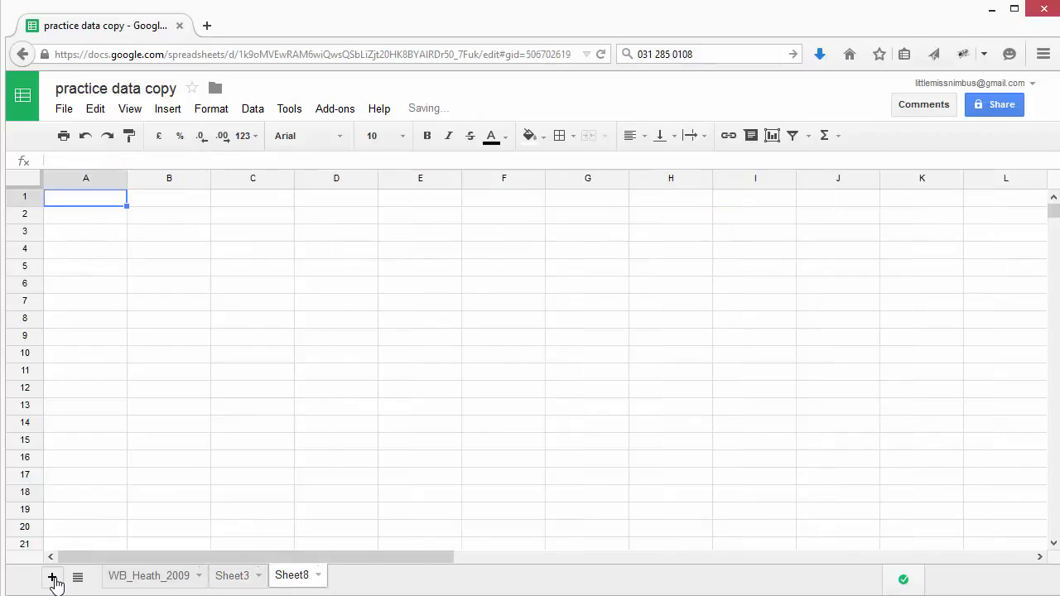
left_click(150, 584)
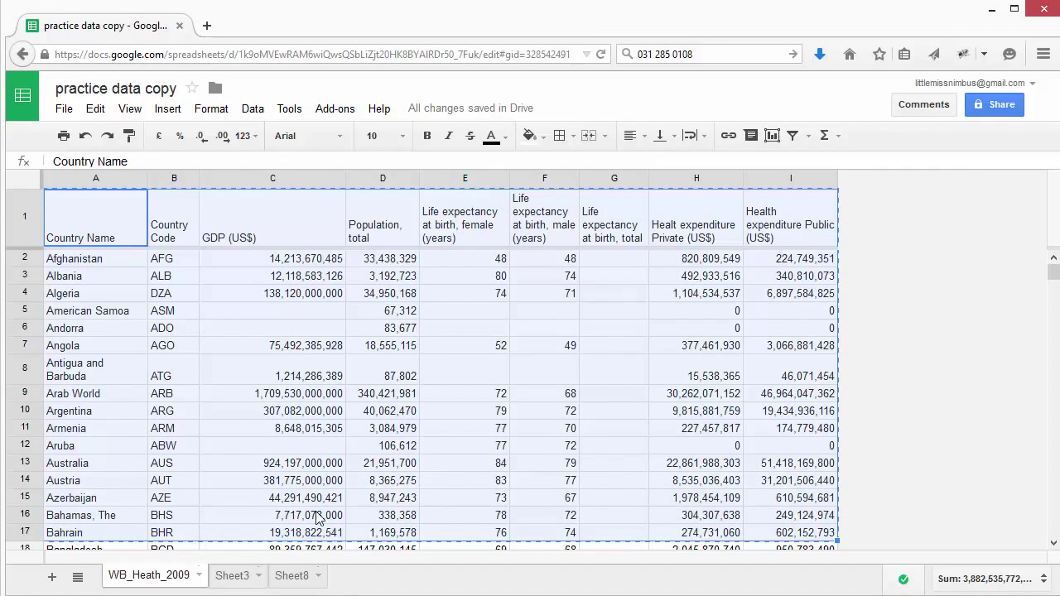
left_click(292, 577)
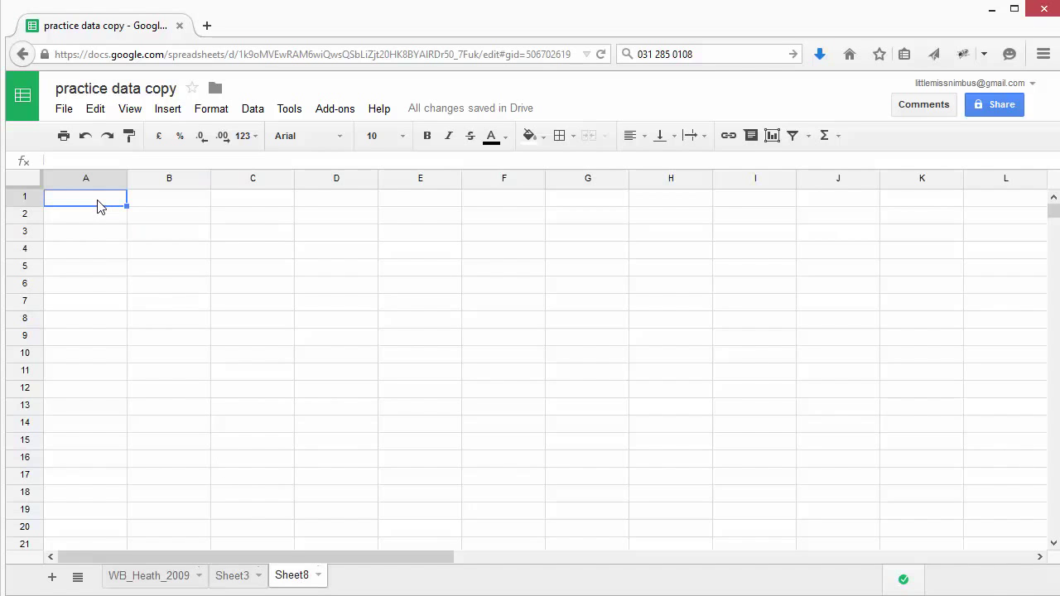
key("ctrl+v")
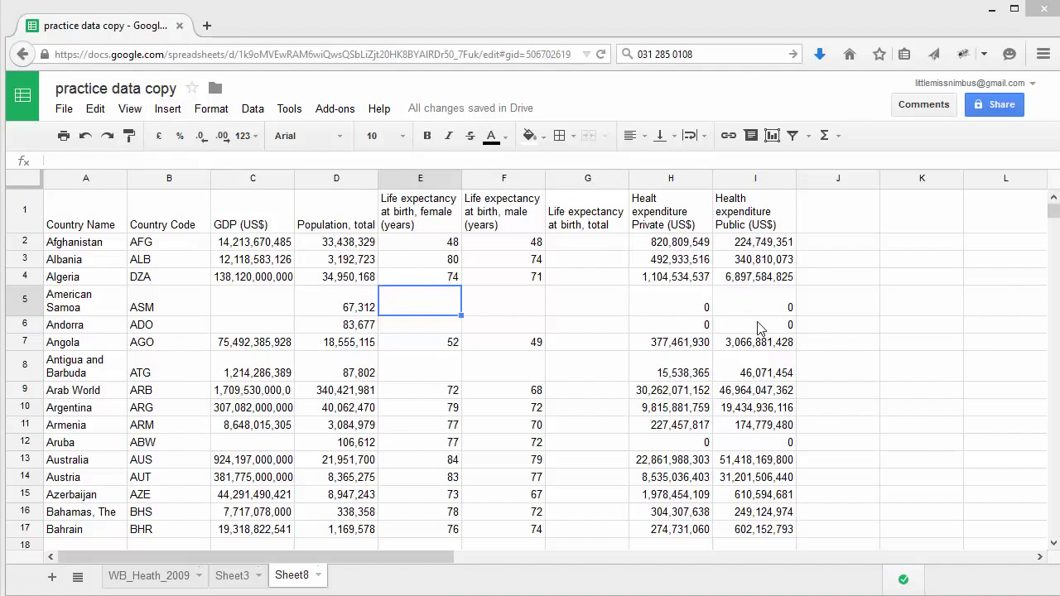
Check the blank cells in the GDP column and enter the header "GDP per Capiita" in cell J1.
left_click(248, 310)
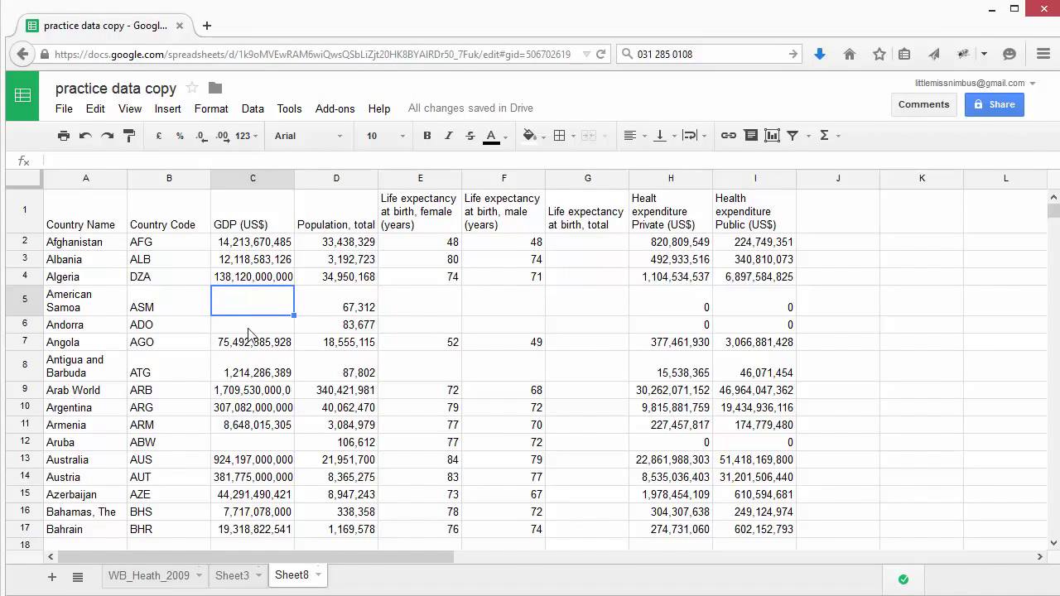
left_click(250, 332)
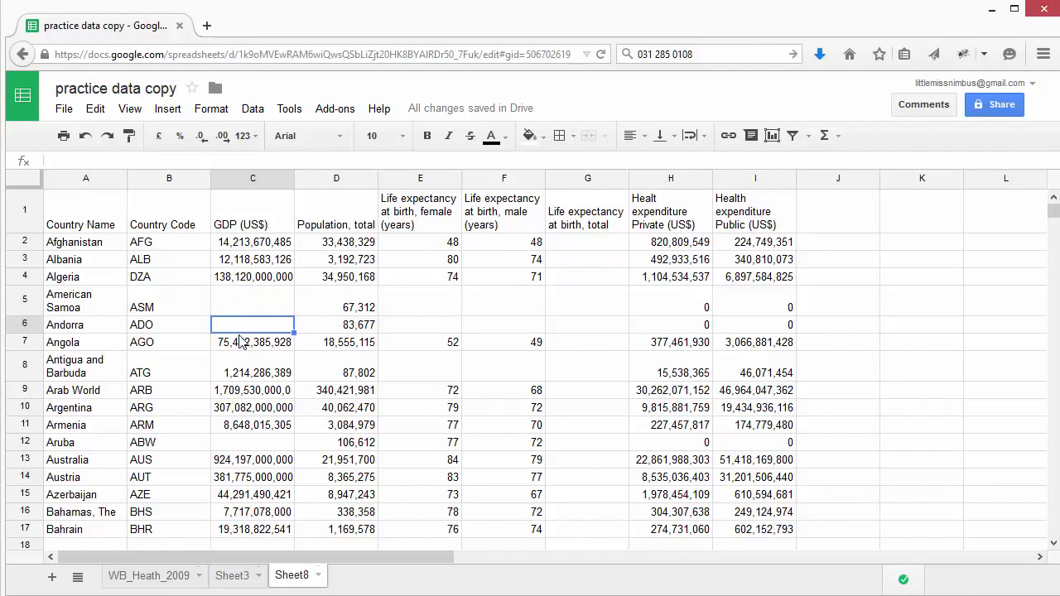
left_click(236, 439)
left_click(277, 304)
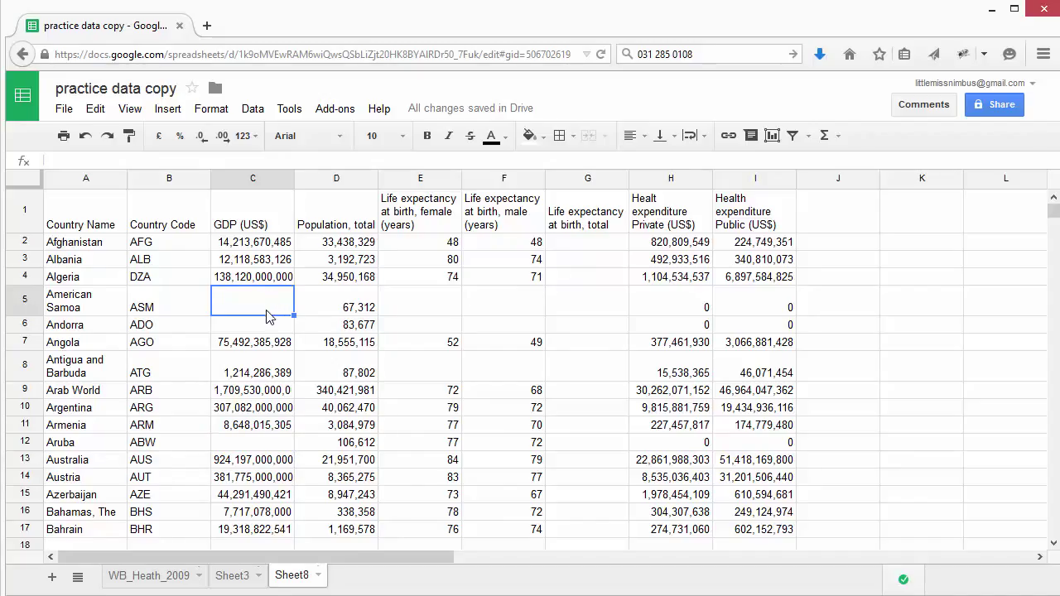
left_click(833, 224)
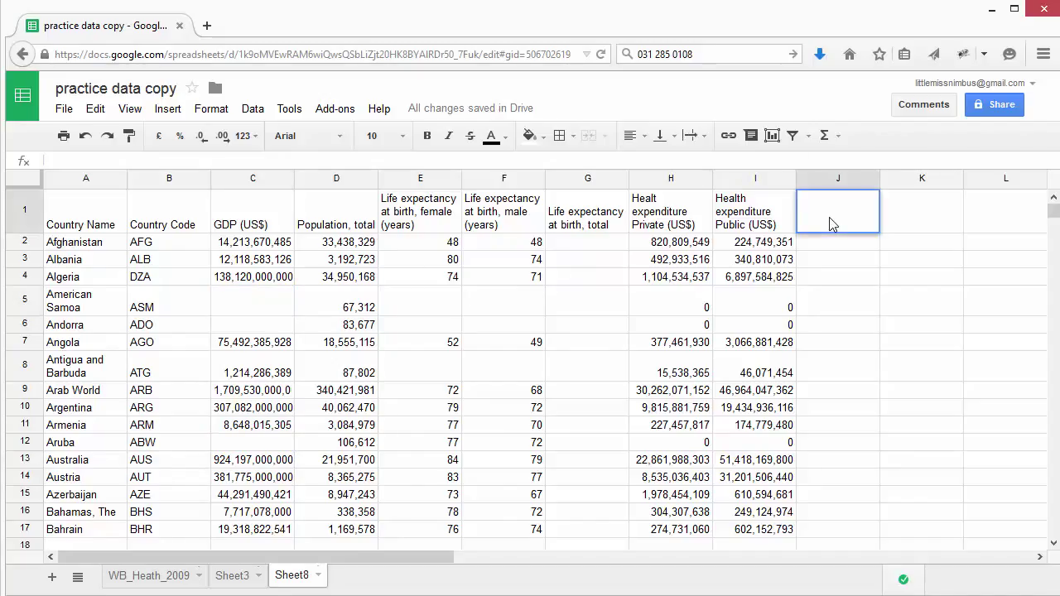
type("GDP per Capiita")
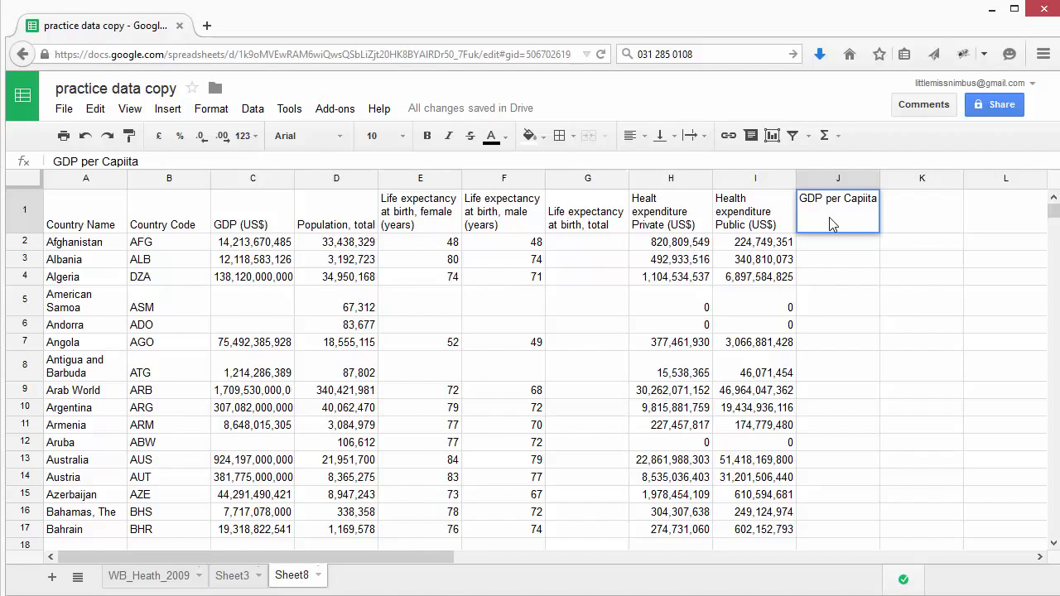
left_click(838, 385)
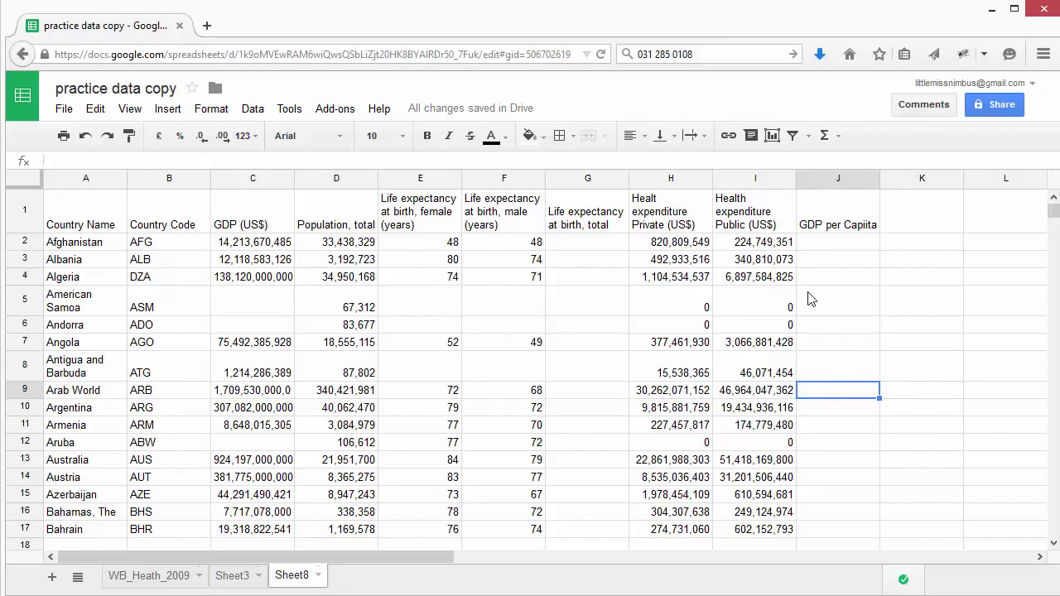
Enter the IF formula =IF(condition,C2/D2, ) in J2, using the word "condition" as a placeholder test for dividing GDP by population.
left_click(244, 230)
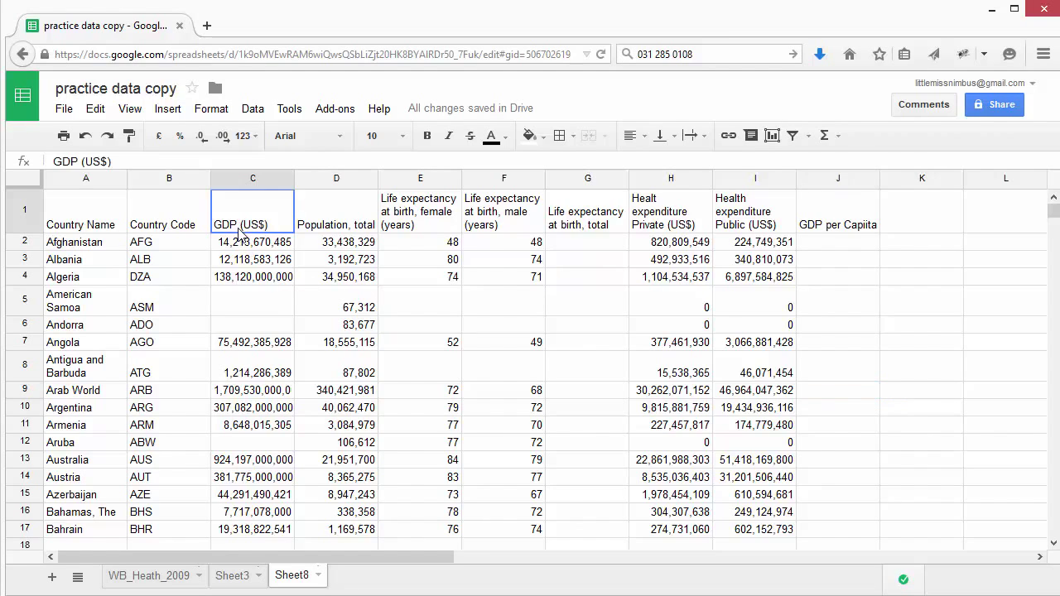
left_click(340, 231)
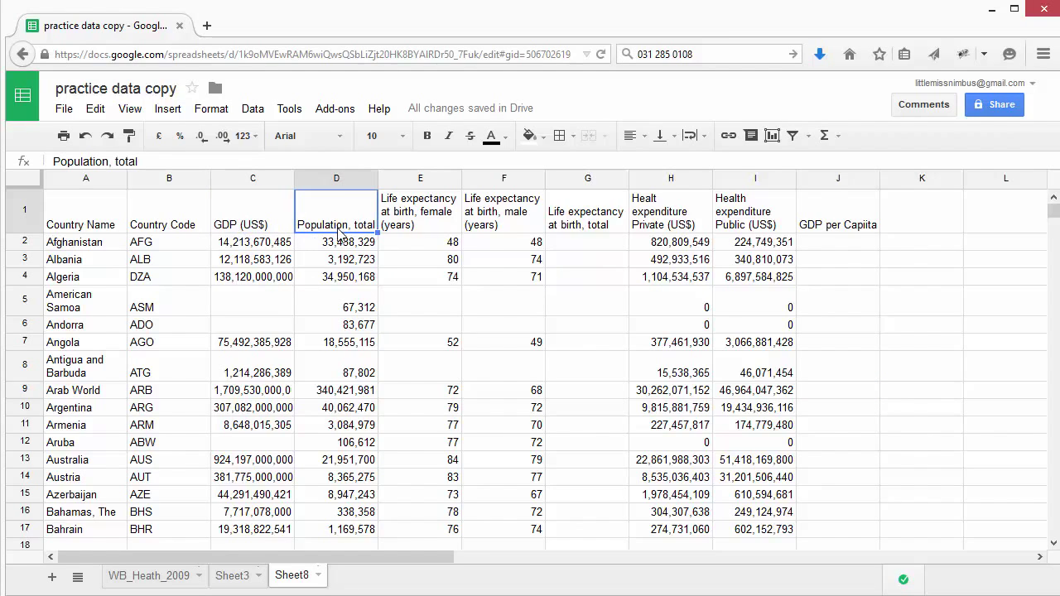
left_click(253, 306)
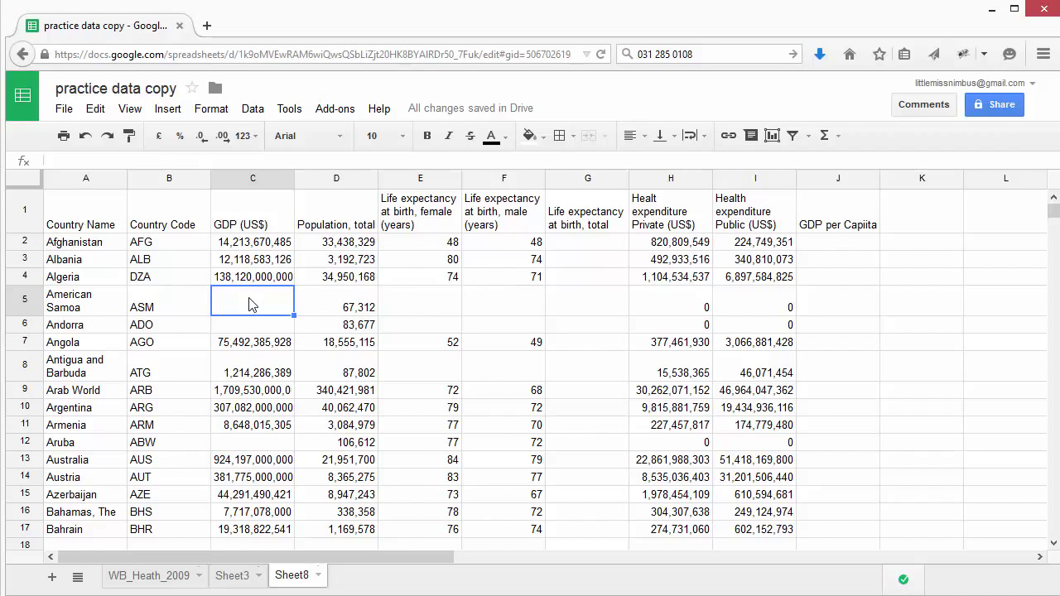
left_click(321, 305)
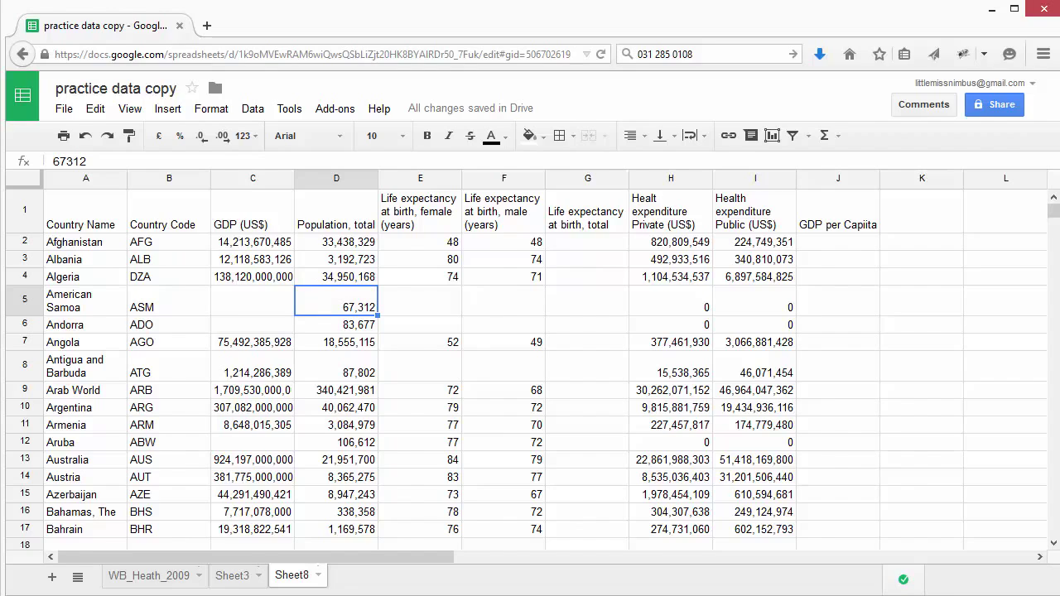
left_click(826, 246)
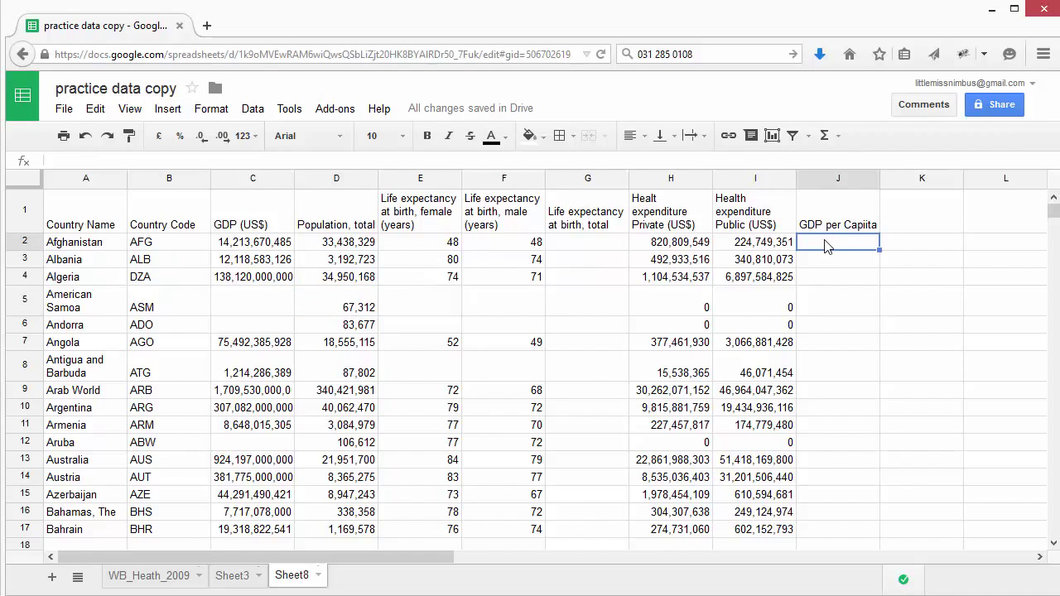
double_click(826, 246)
type("=IF(")
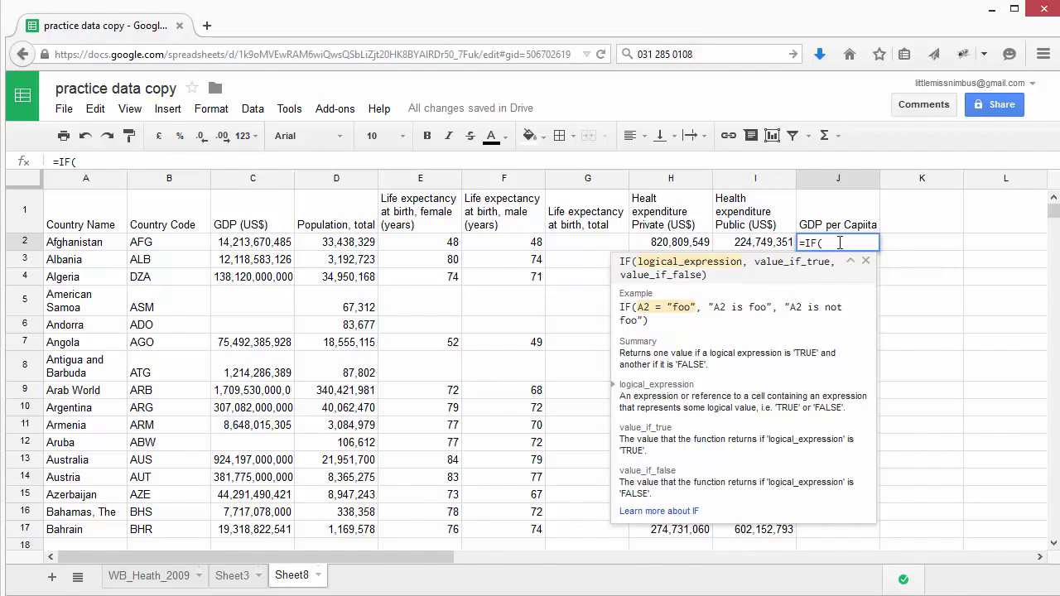
type("condition")
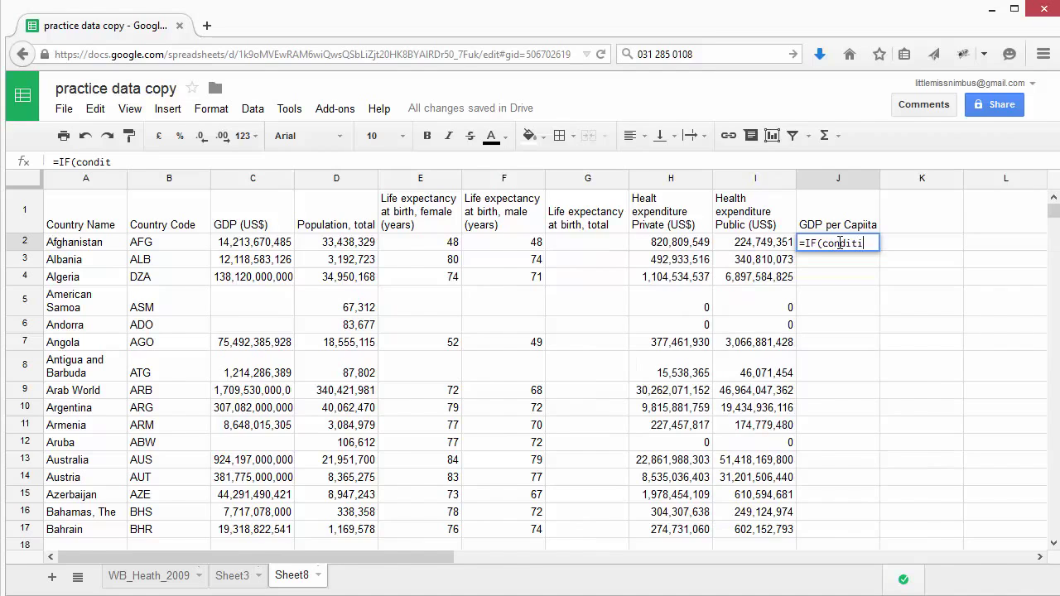
type(",")
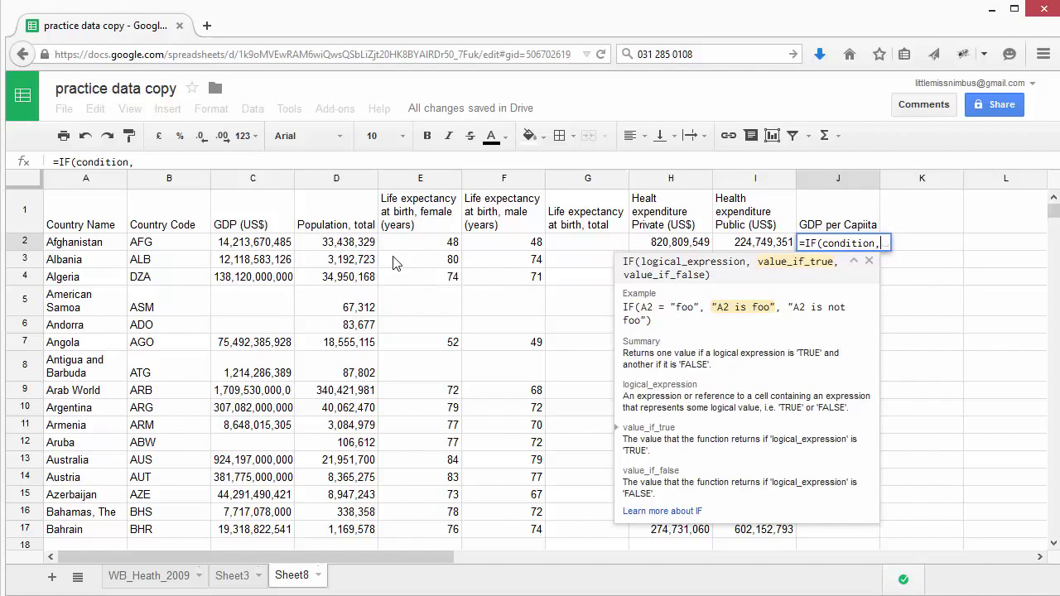
left_click(238, 242)
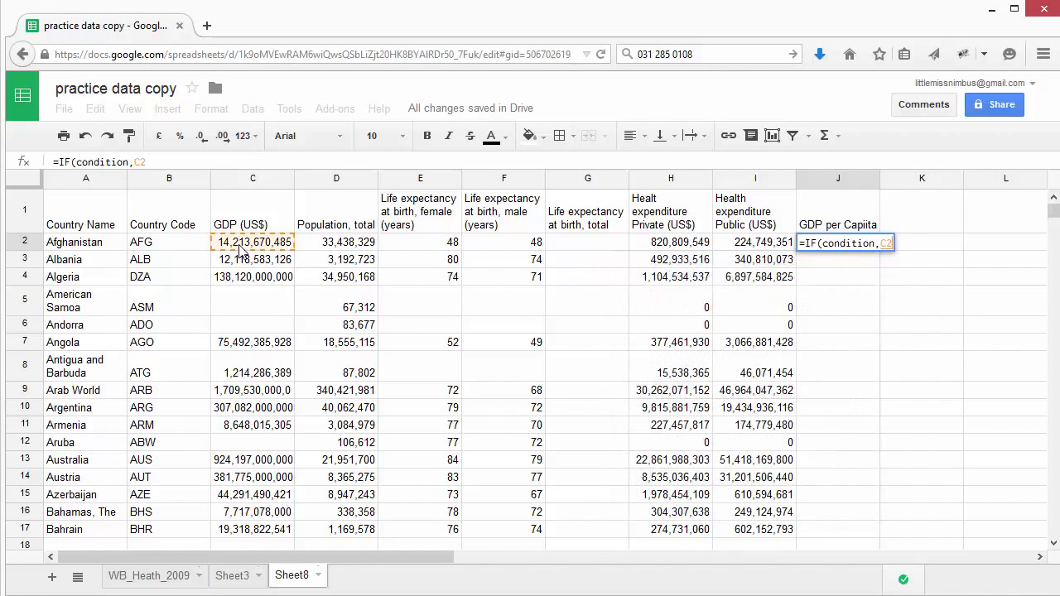
type("/")
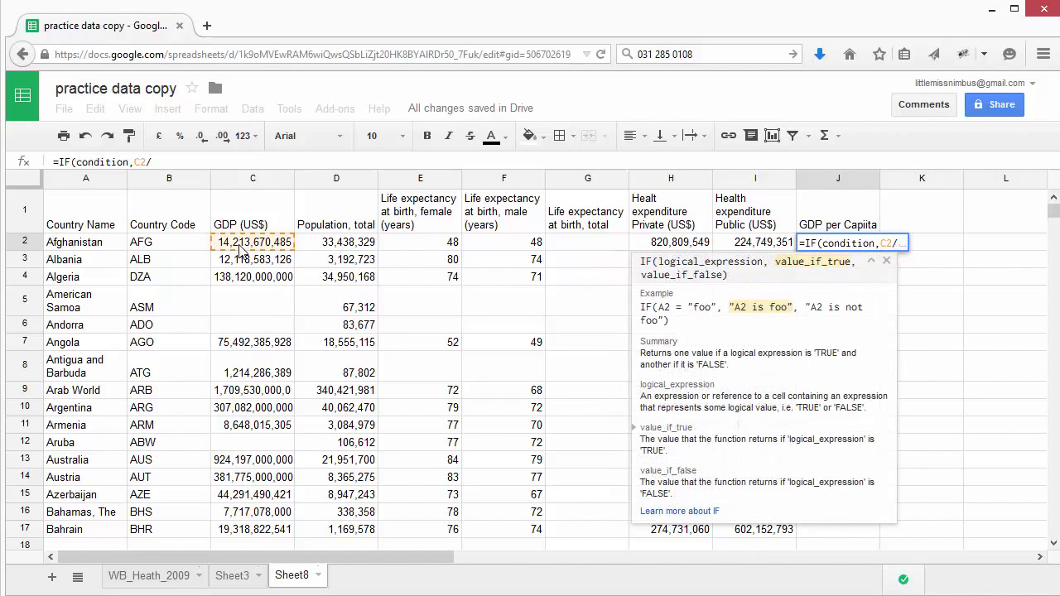
left_click(338, 244)
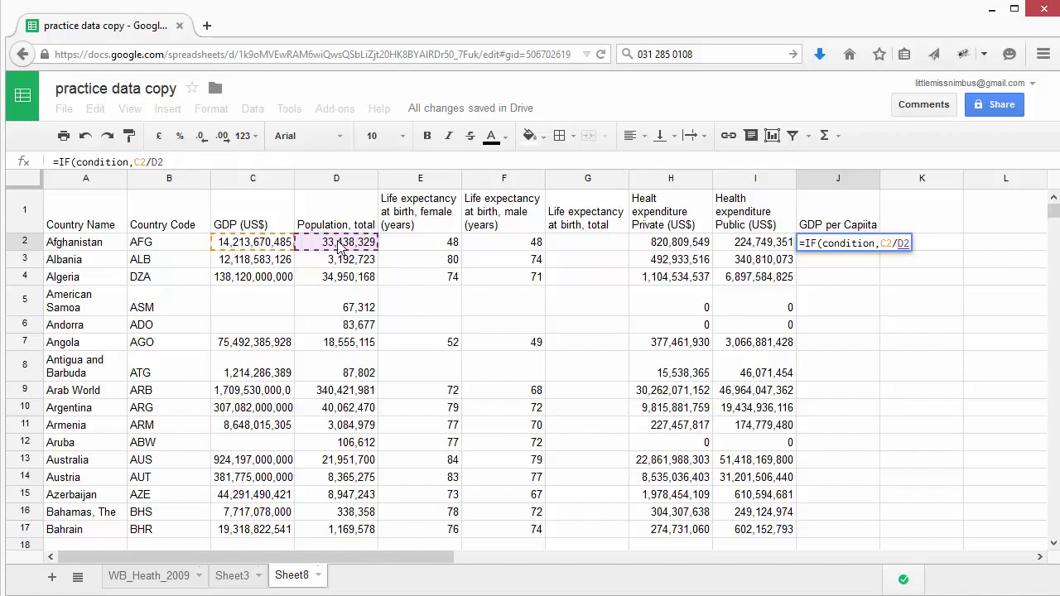
type(", ")
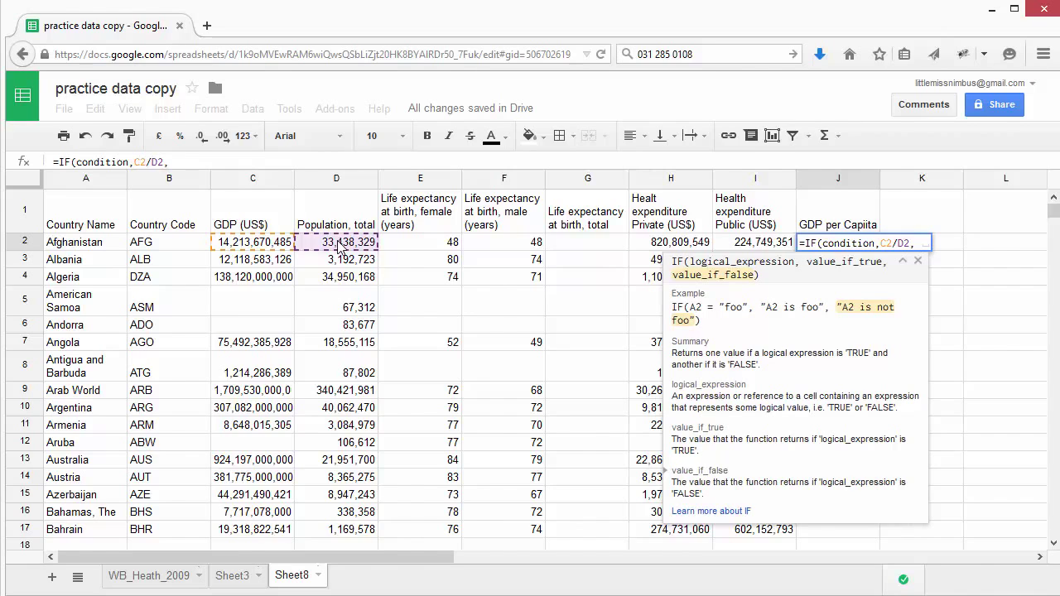
type(")")
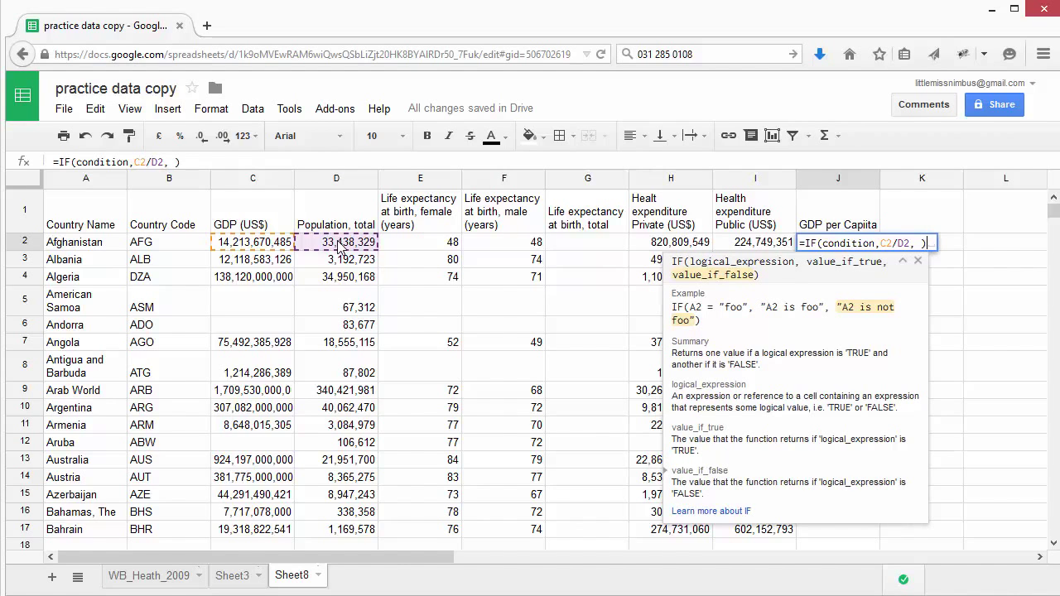
key("Return")
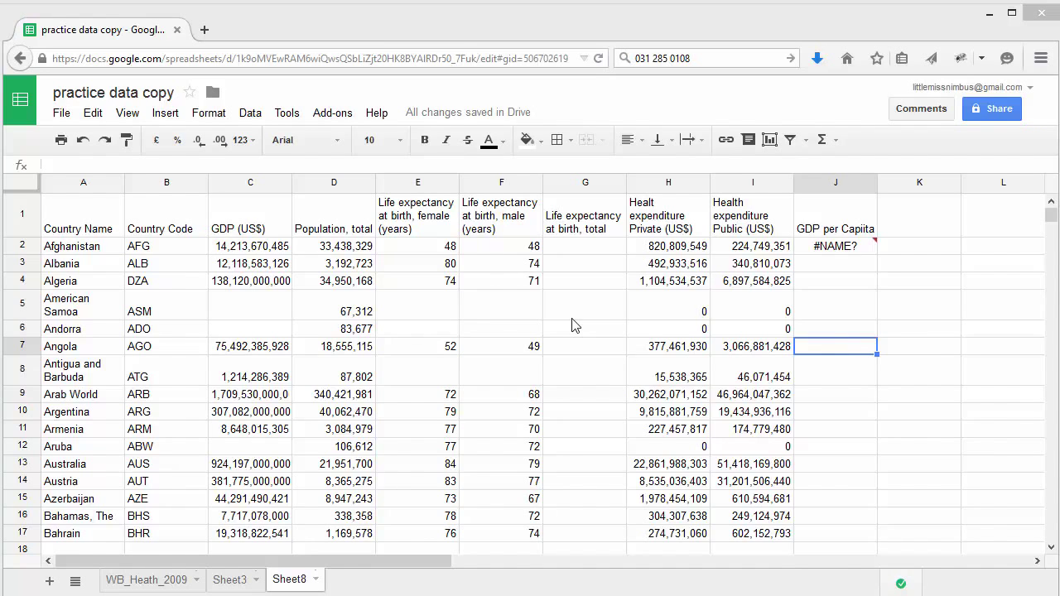
Enter the formula =ISNUMBER(C4) in cell J4 to test whether Algeria's GDP is a number.
left_click(831, 286)
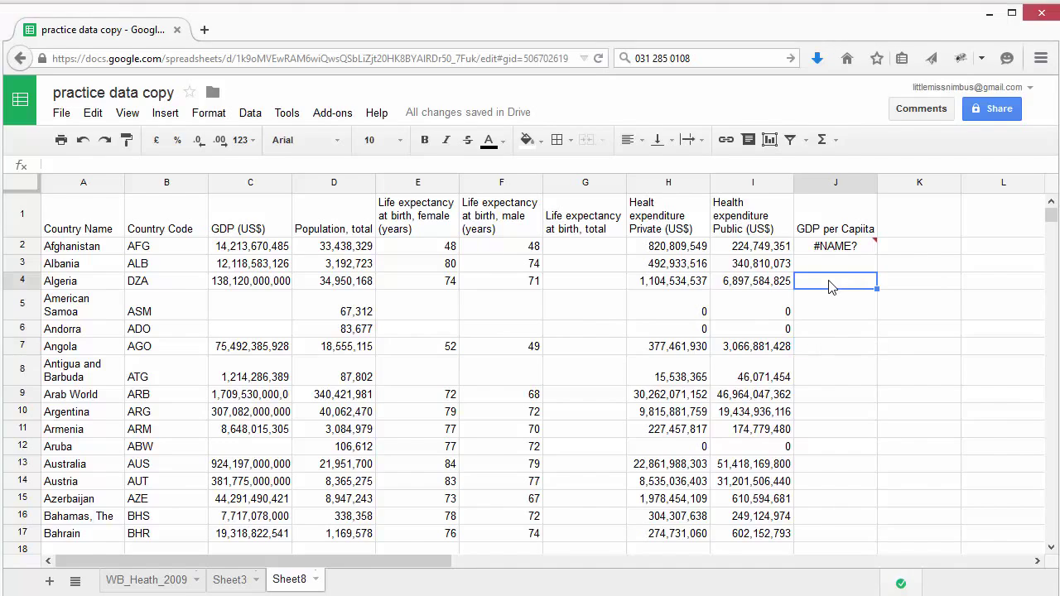
double_click(831, 286)
type("=ISNUMBER")
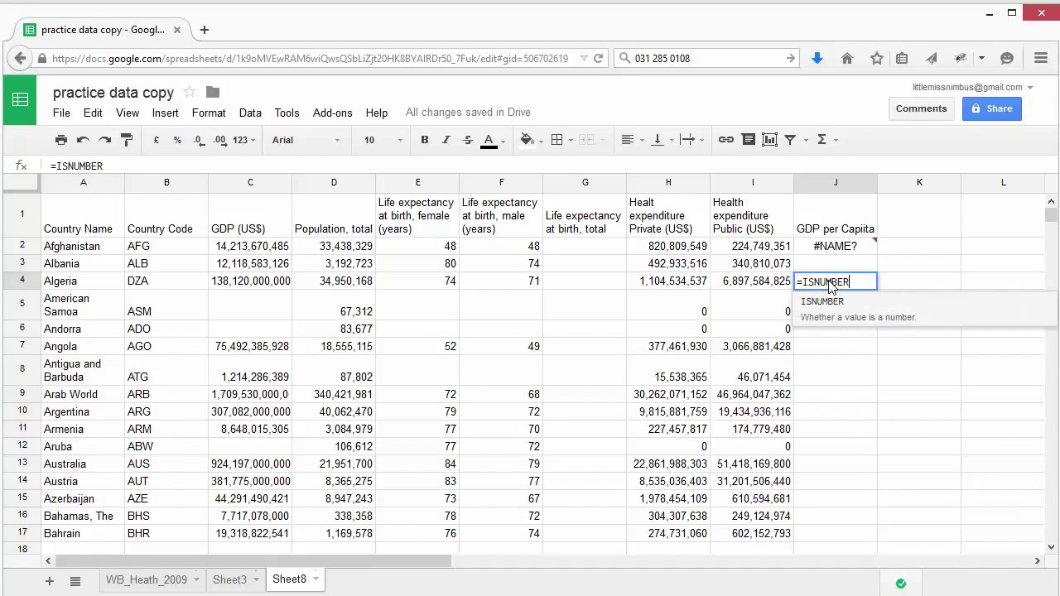
type("(")
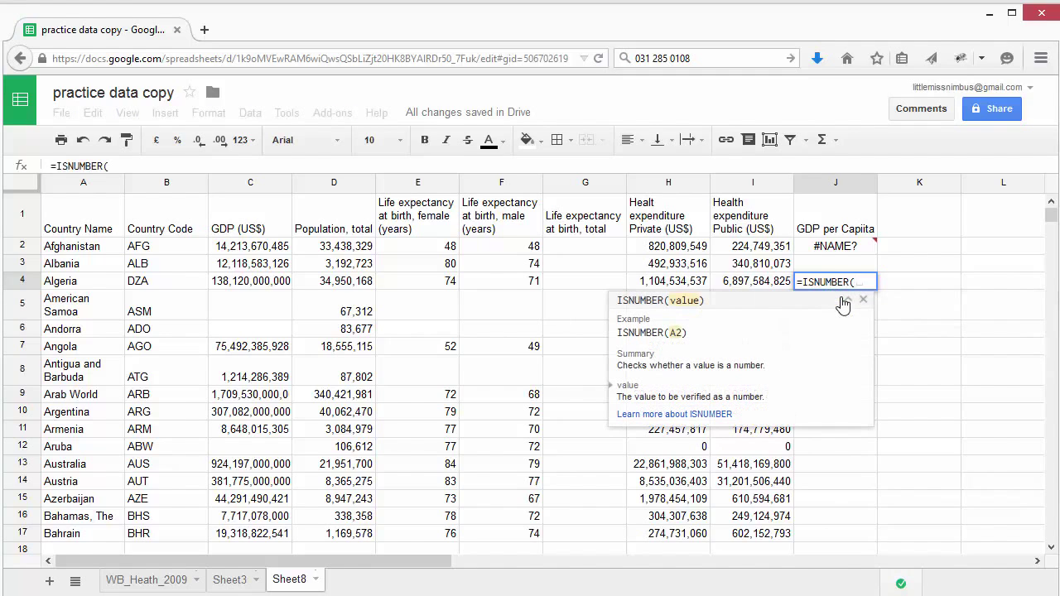
left_click(253, 284)
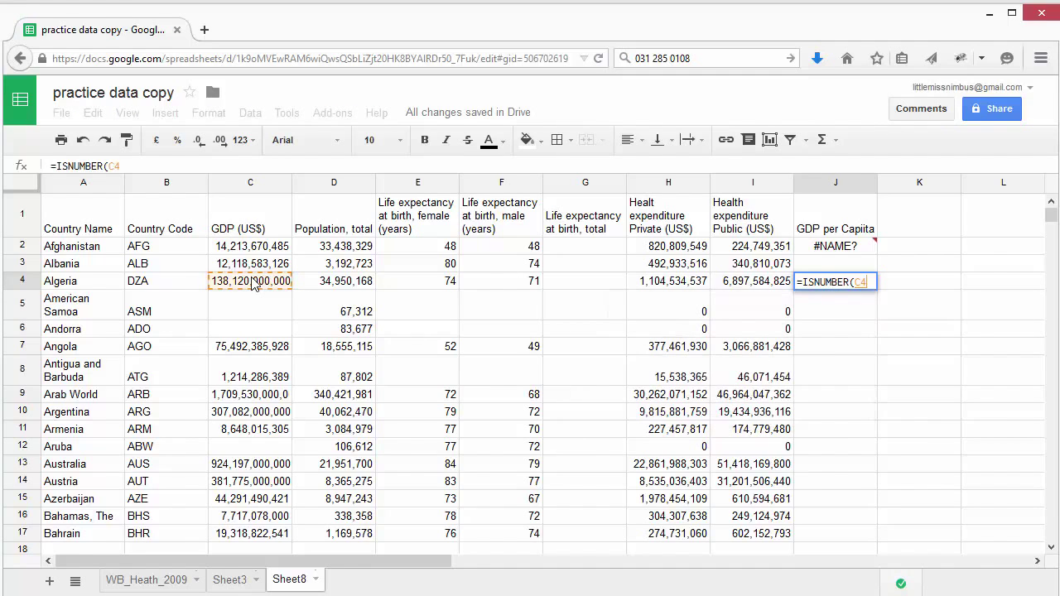
type(")")
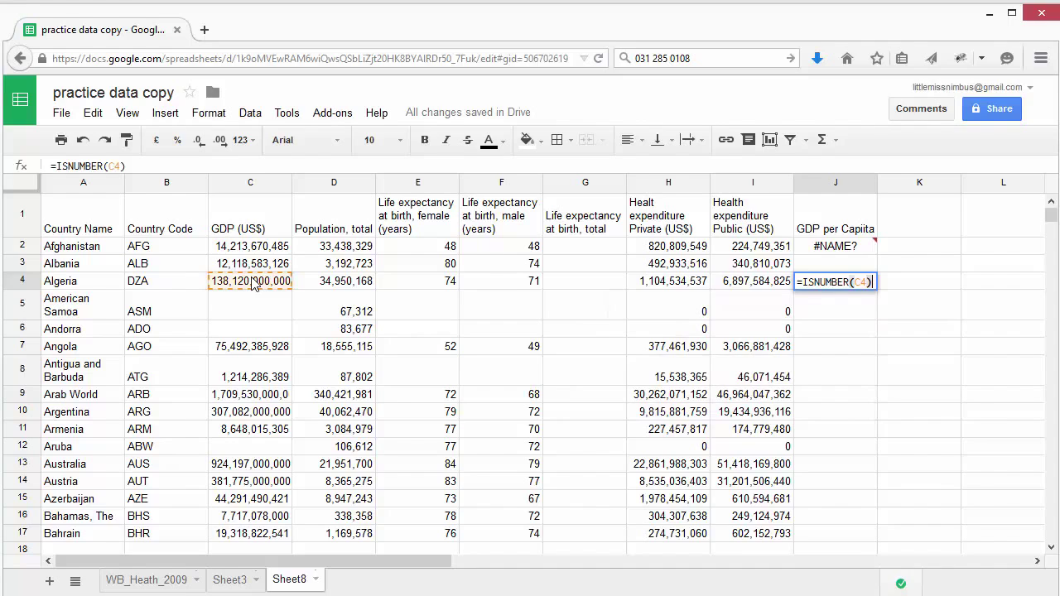
key("Return")
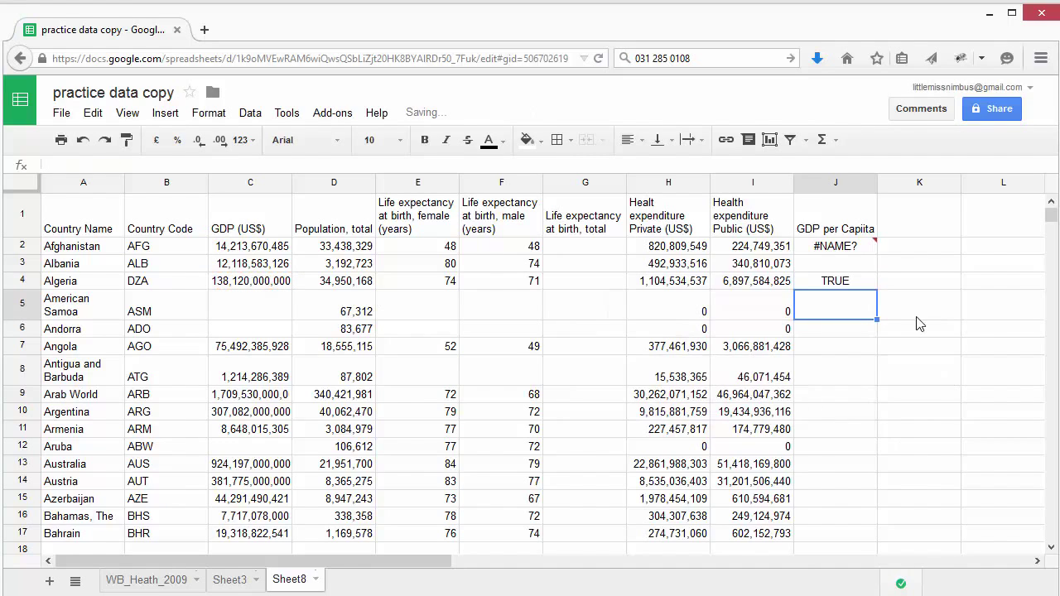
Fill the ISNUMBER formula from J4 down to J5 and check it against American Samoa's blank GDP cell.
left_click(870, 284)
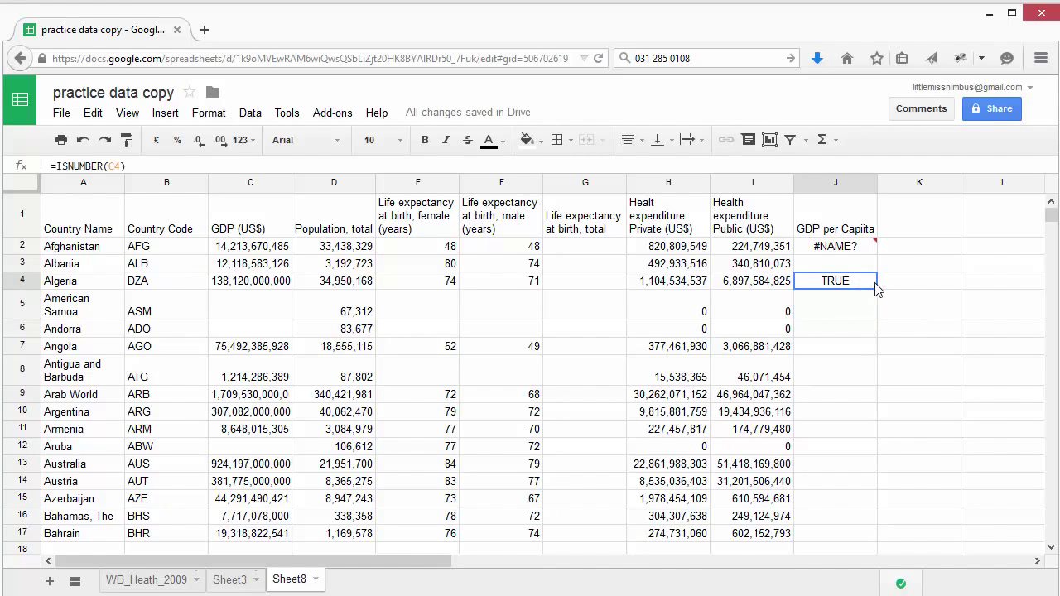
left_click_drag(876, 288, 863, 328)
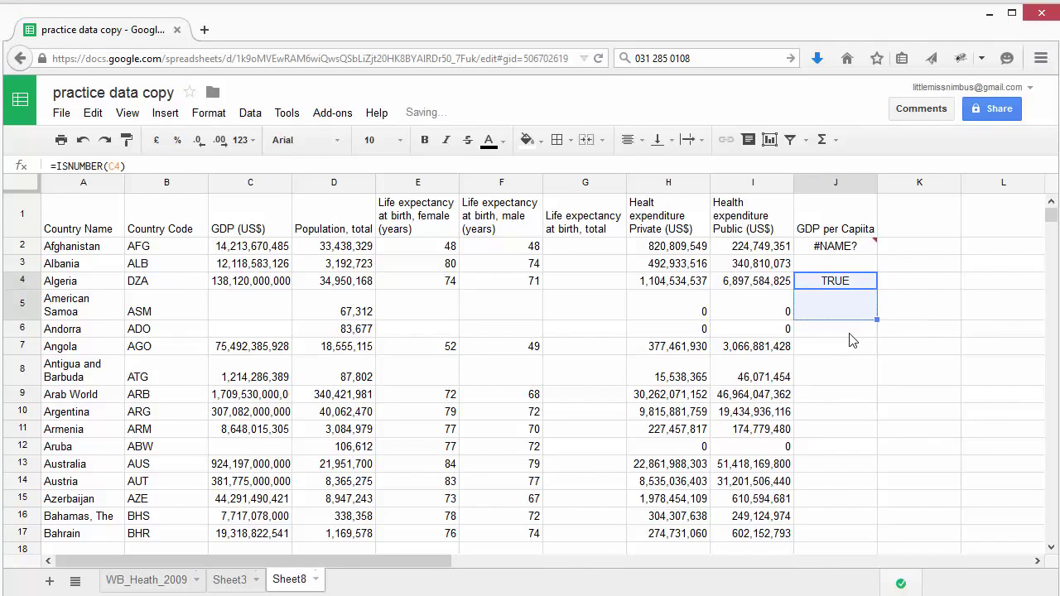
left_click(861, 309)
left_click(260, 313)
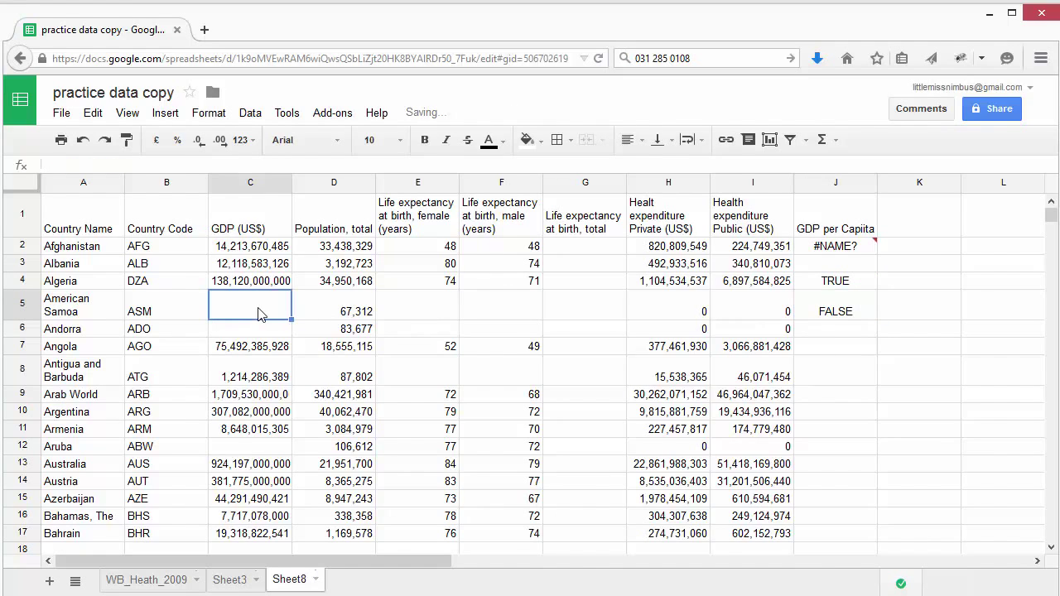
left_click(862, 314)
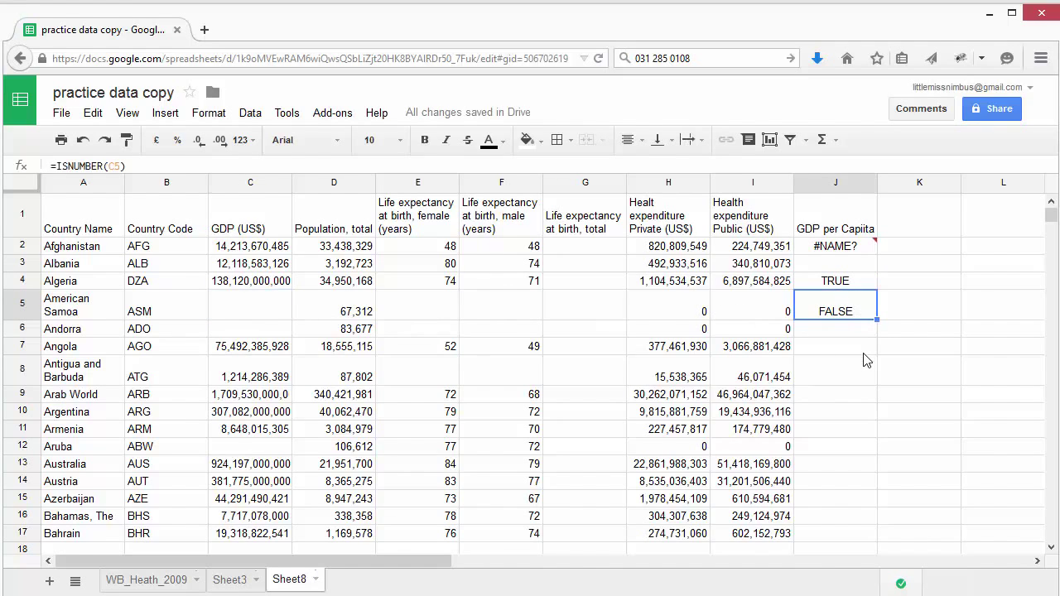
Wrap the ISNUMBER(C5) test in cell J5 in an AND function and start a second argument after it.
double_click(857, 308)
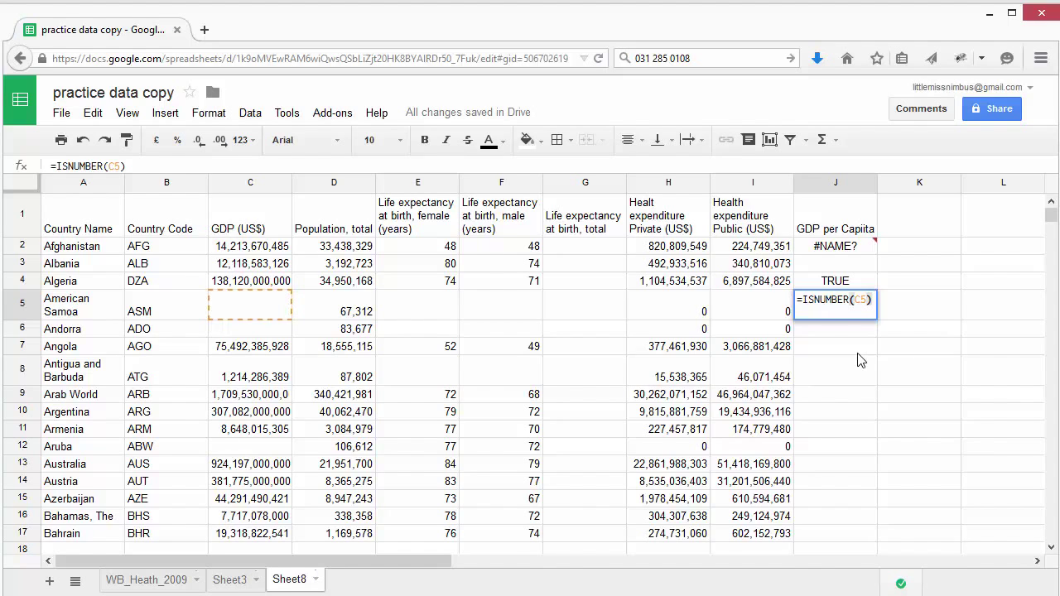
key("Return")
left_click(841, 319)
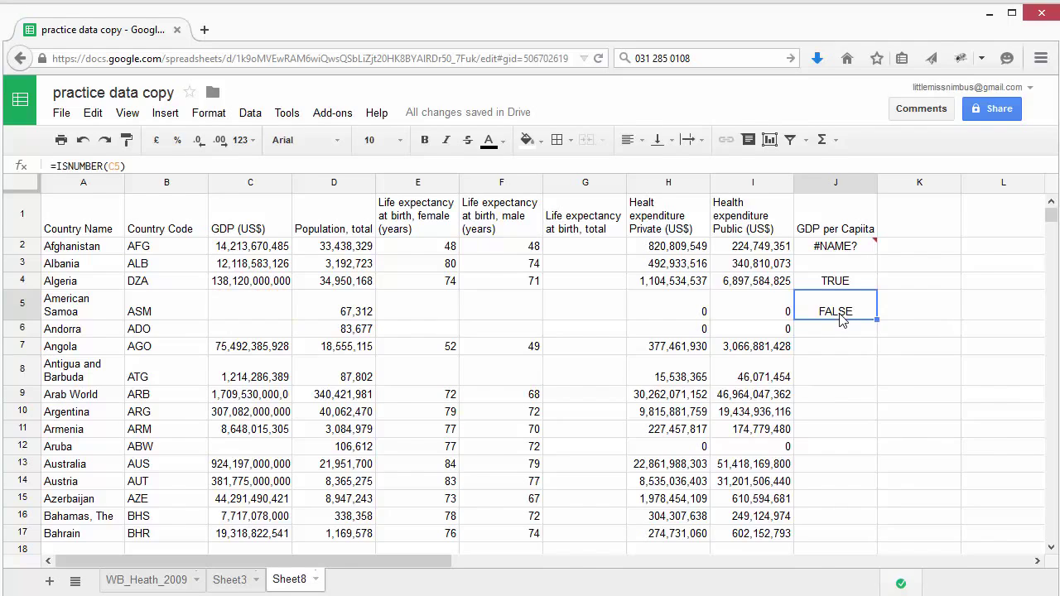
double_click(841, 317)
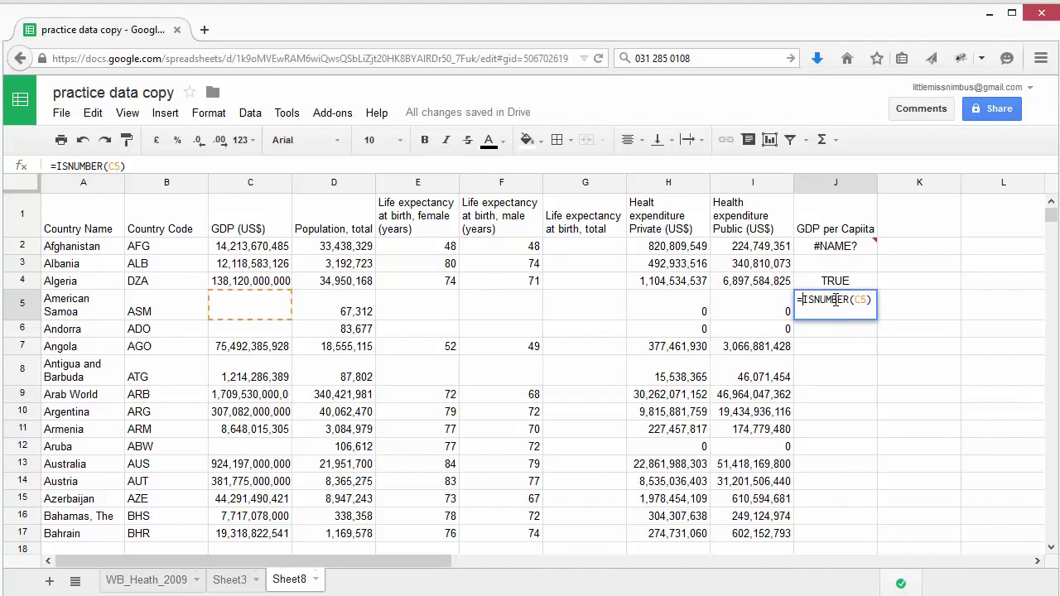
type("AND")
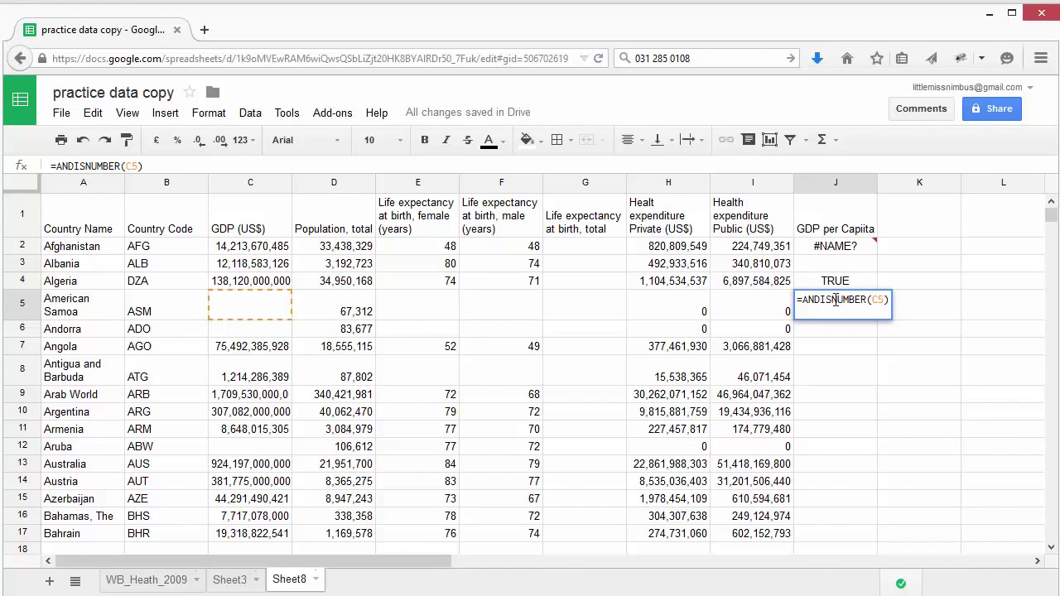
type("(")
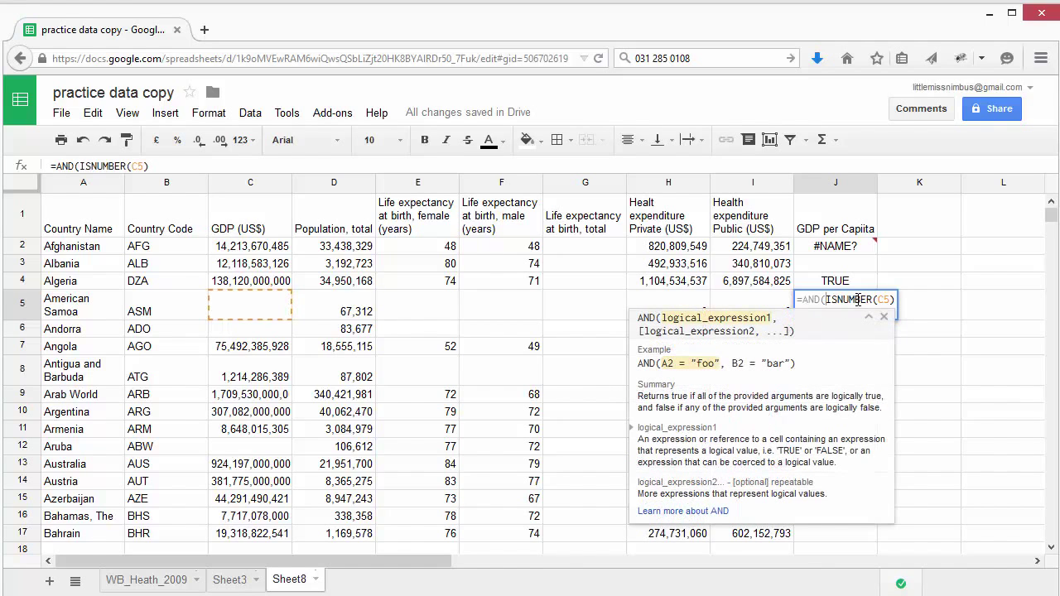
left_click(892, 299)
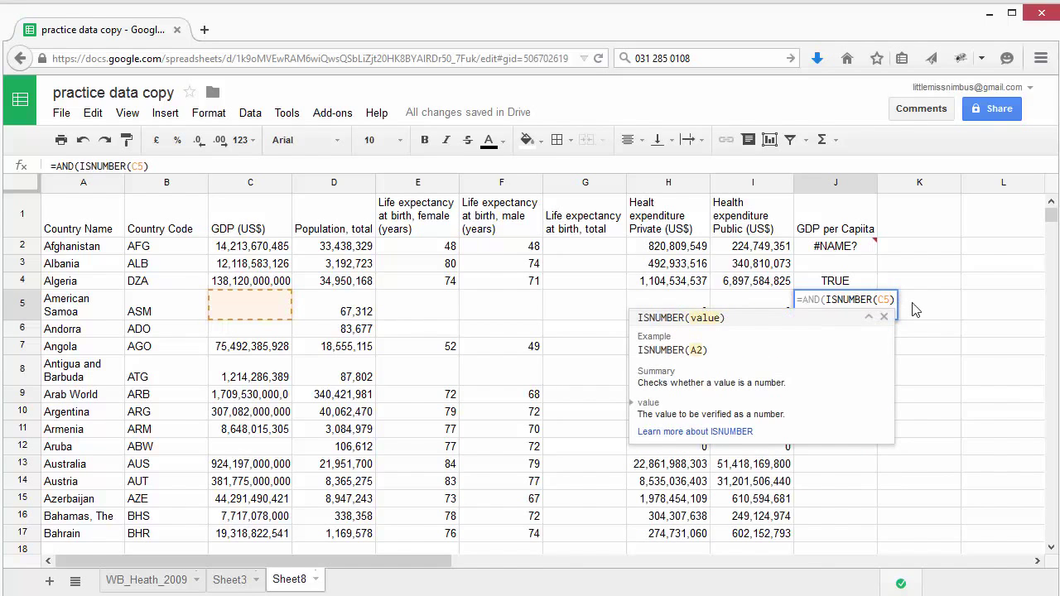
key("Right")
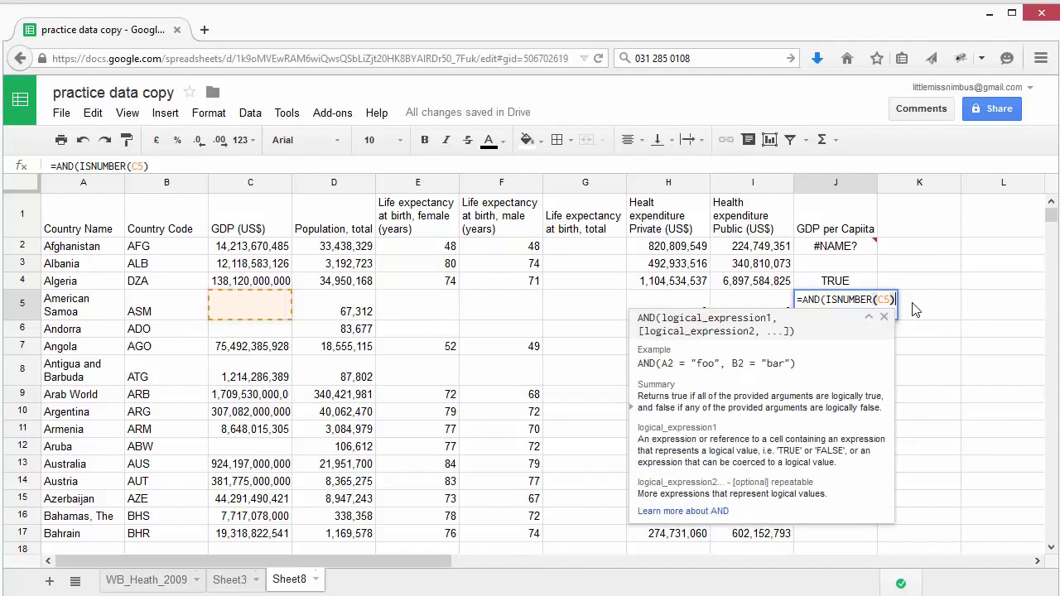
type(",")
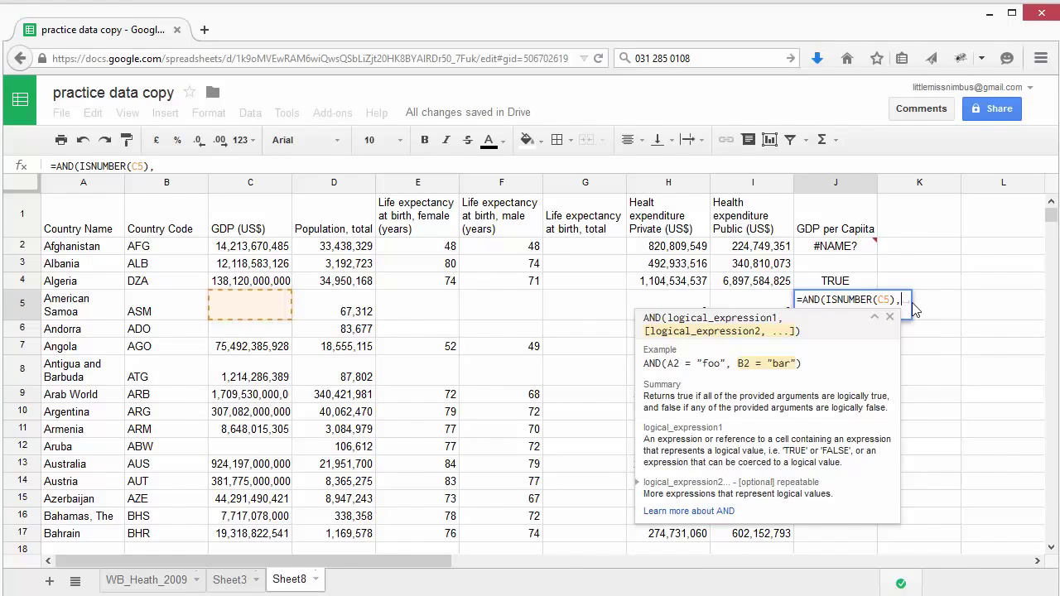
Complete the J5 formula as =AND(ISNUMBER(C5),ISNUMBER(D5)) to test both American Samoa's GDP and its population.
type("ISNUMBER")
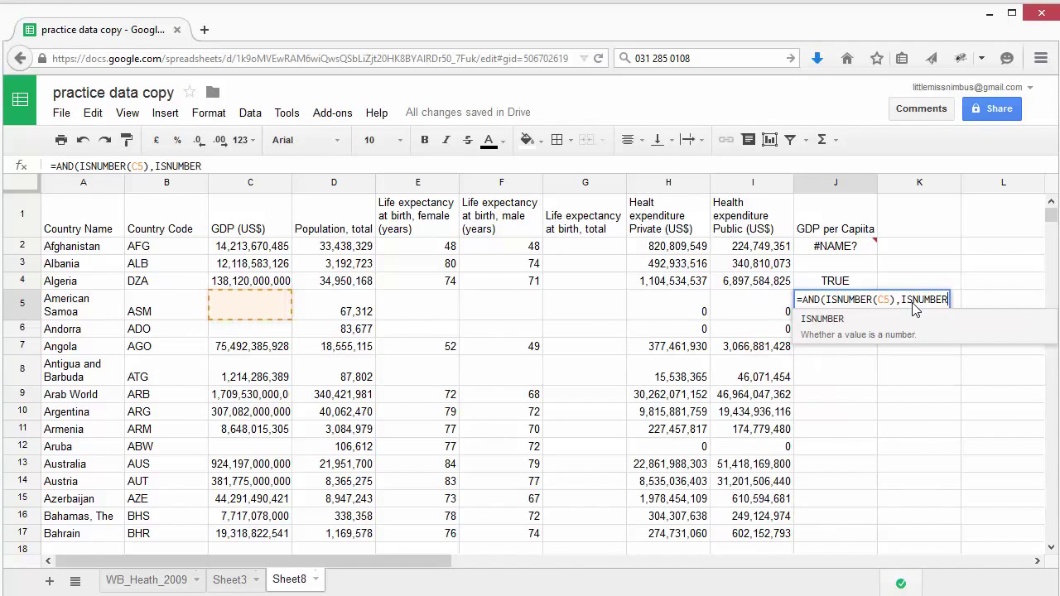
type("(")
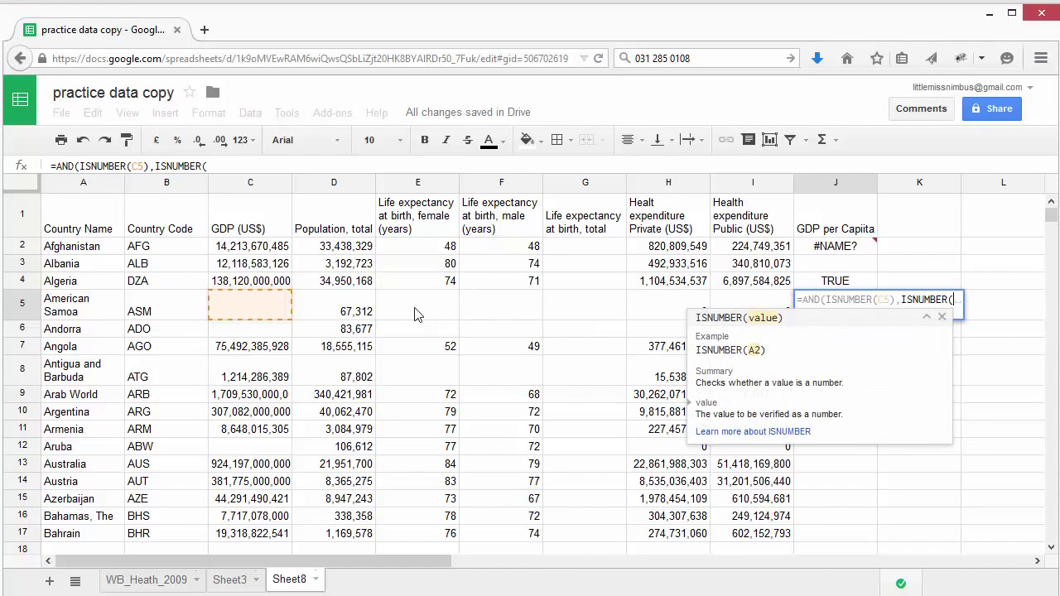
left_click(348, 315)
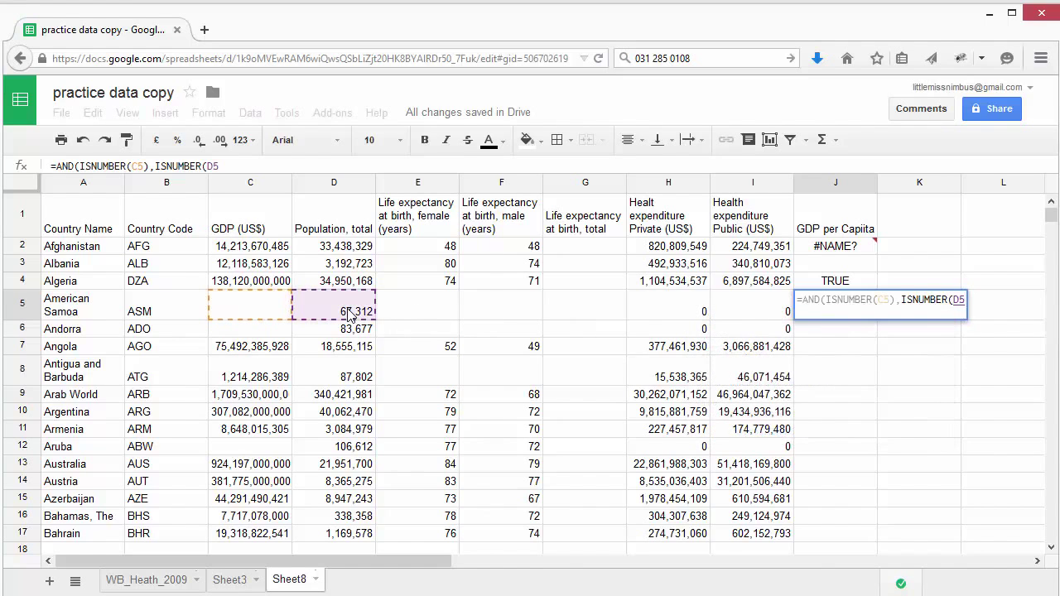
type(")")
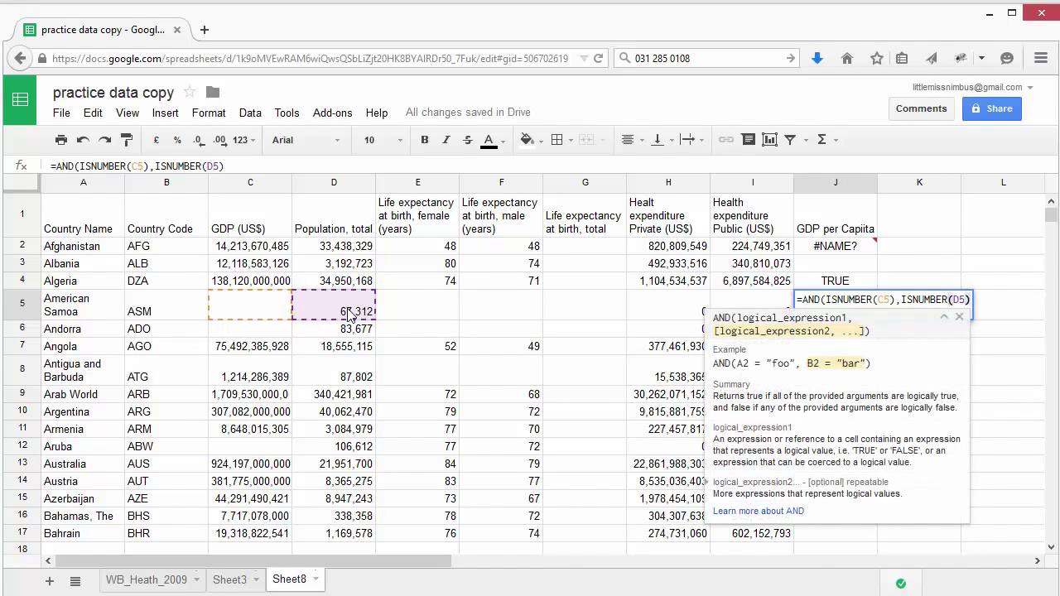
type(")")
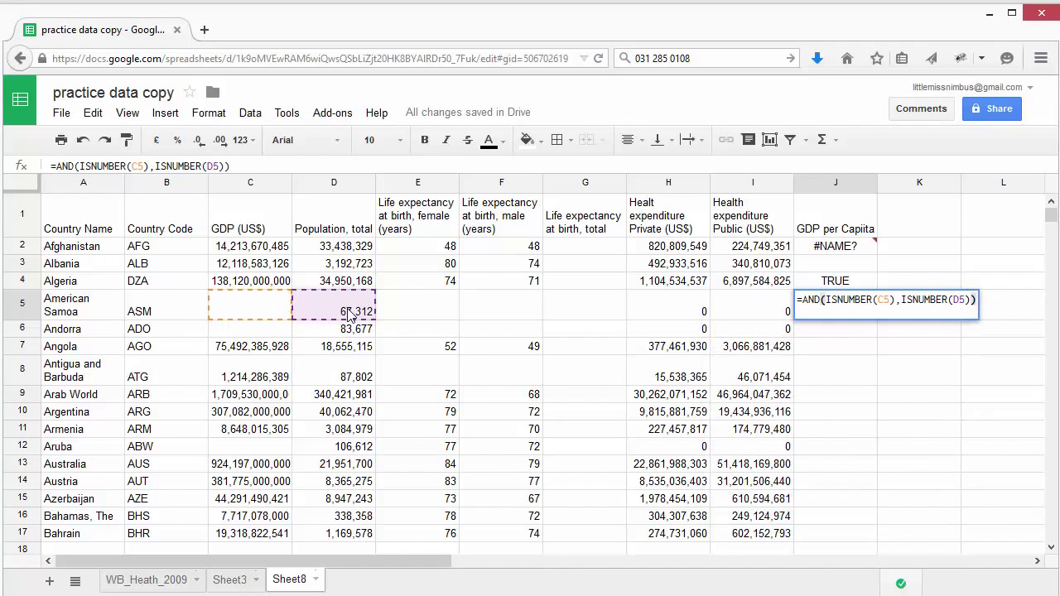
key("Return")
left_click(847, 312)
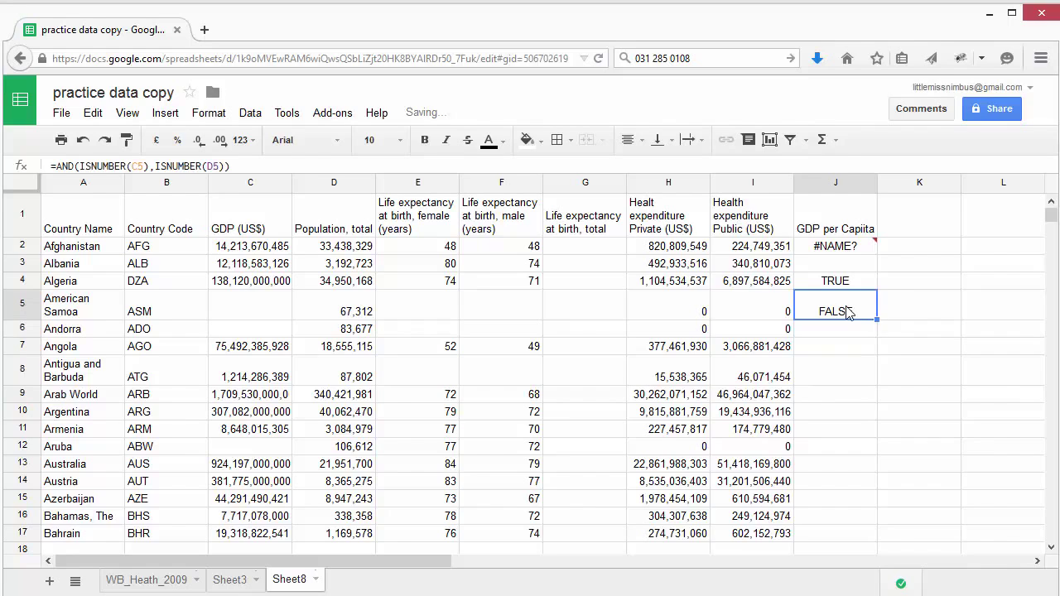
left_click_drag(874, 318, 876, 283)
left_click(845, 310)
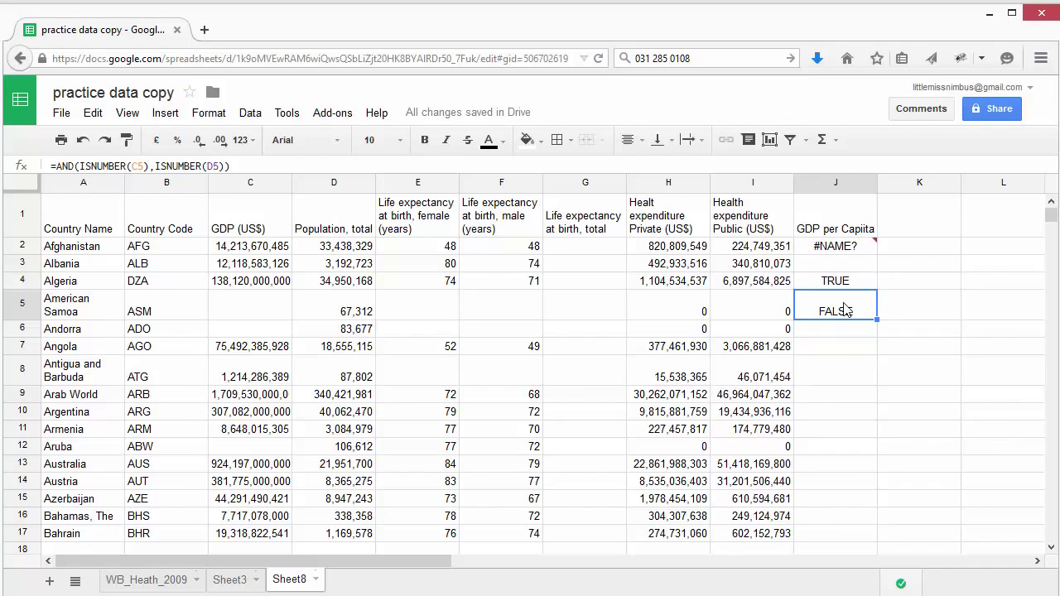
Copy the expression AND(ISNUMBER(C5),ISNUMBER(D5)) from J5 without its equals sign and leave the cell unedited.
double_click(844, 318)
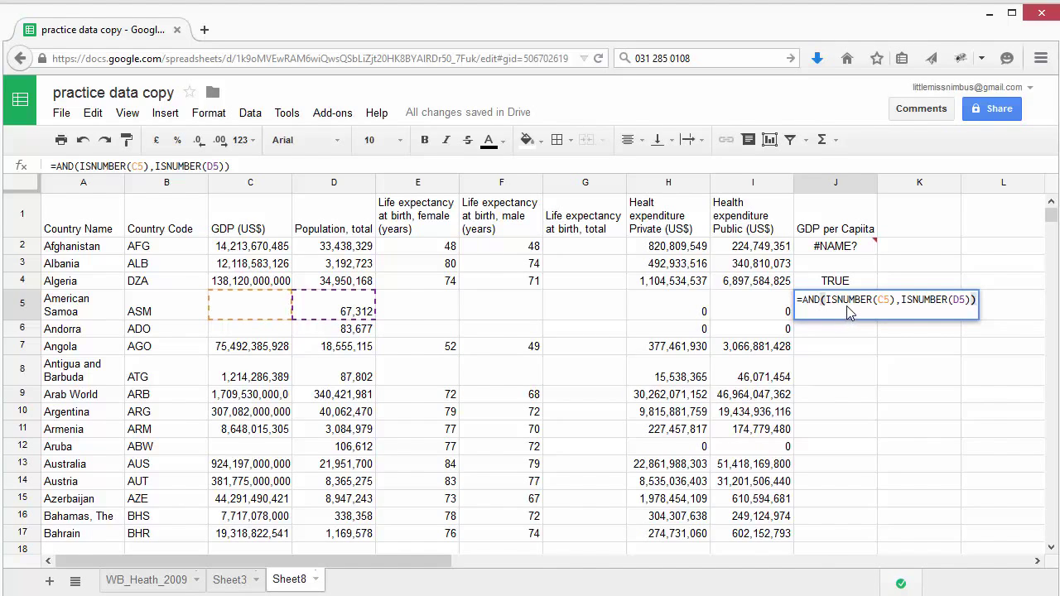
left_click_drag(977, 299, 790, 307)
left_click(820, 299)
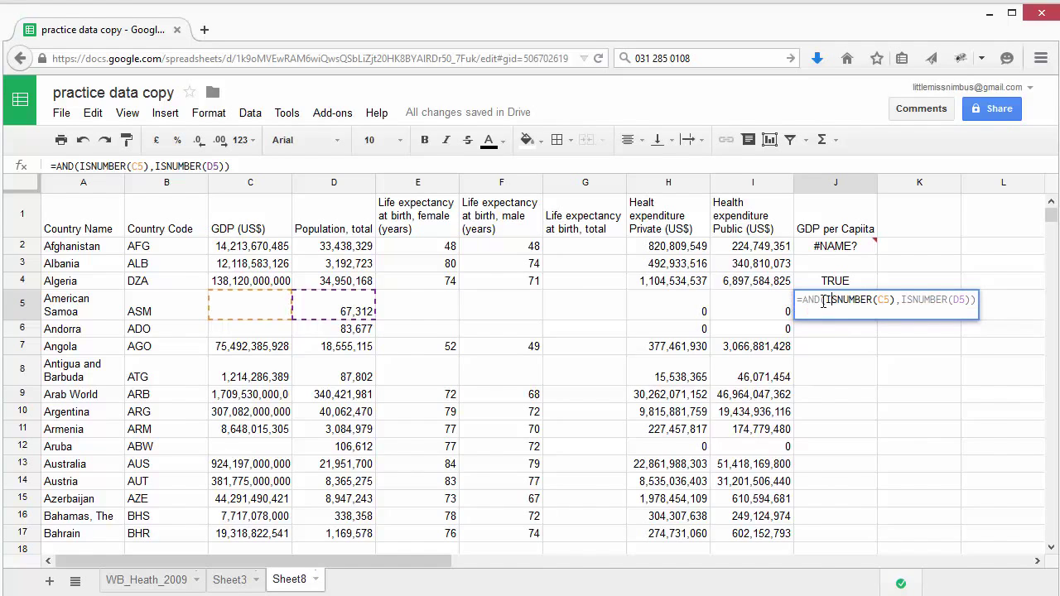
left_click_drag(802, 299, 977, 318)
key("ctrl+c")
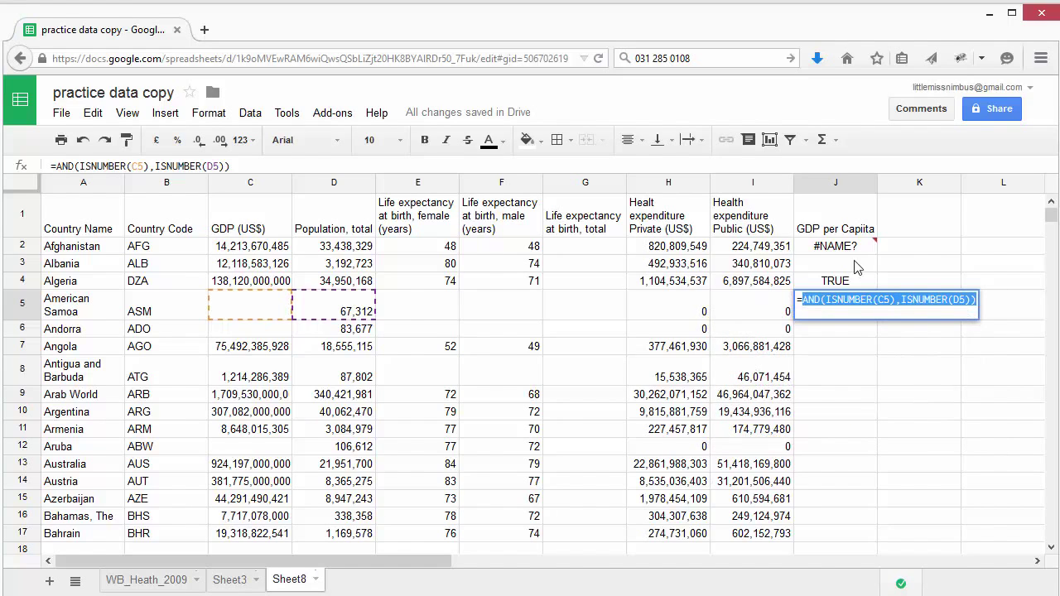
key("Right")
key("Down")
key("Down")
key("Down")
key("Down")
key("Escape")
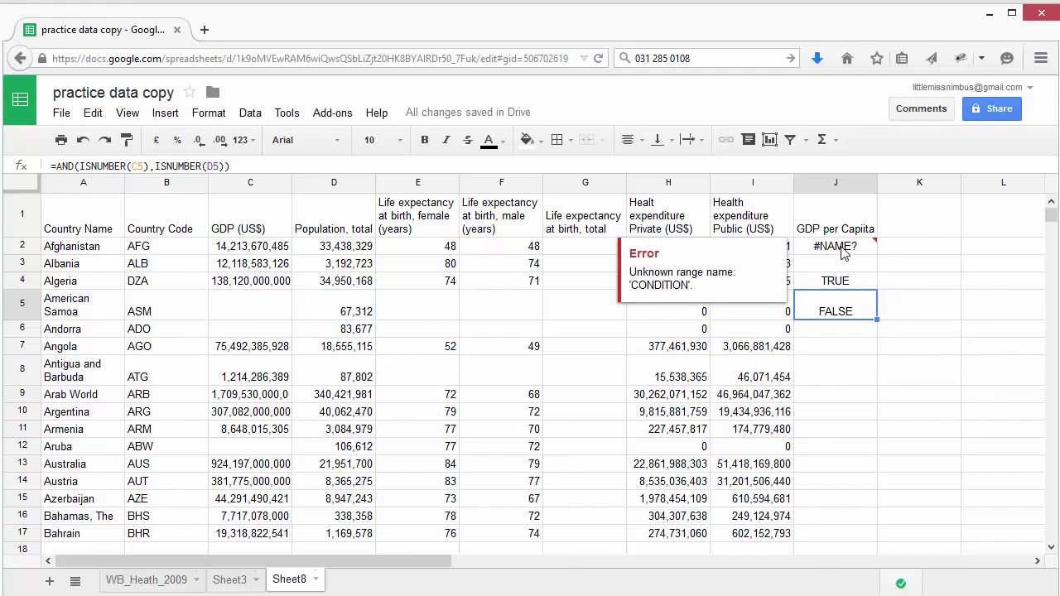
Replace the "condition" placeholder in J2's IF formula with the copied AND(ISNUMBER(C5),ISNUMBER(D5)) expression.
double_click(842, 248)
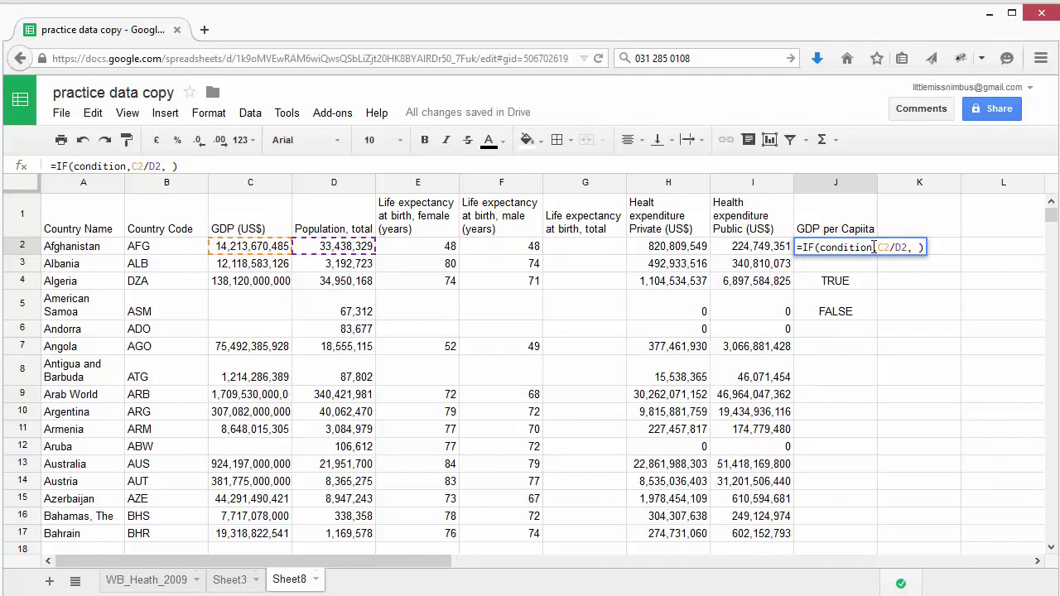
left_click_drag(873, 248, 820, 251)
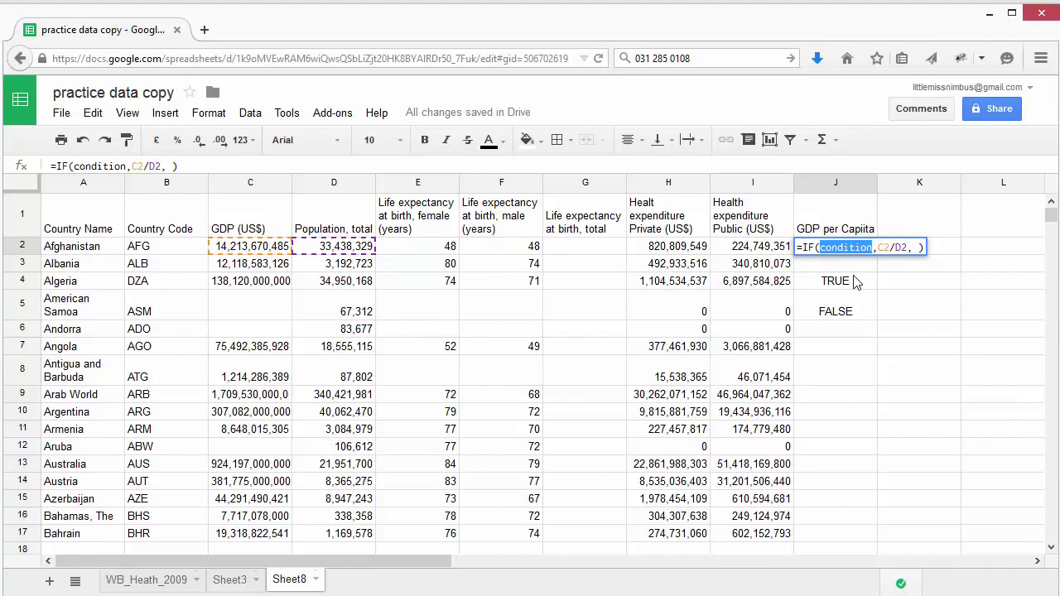
key("ctrl+v")
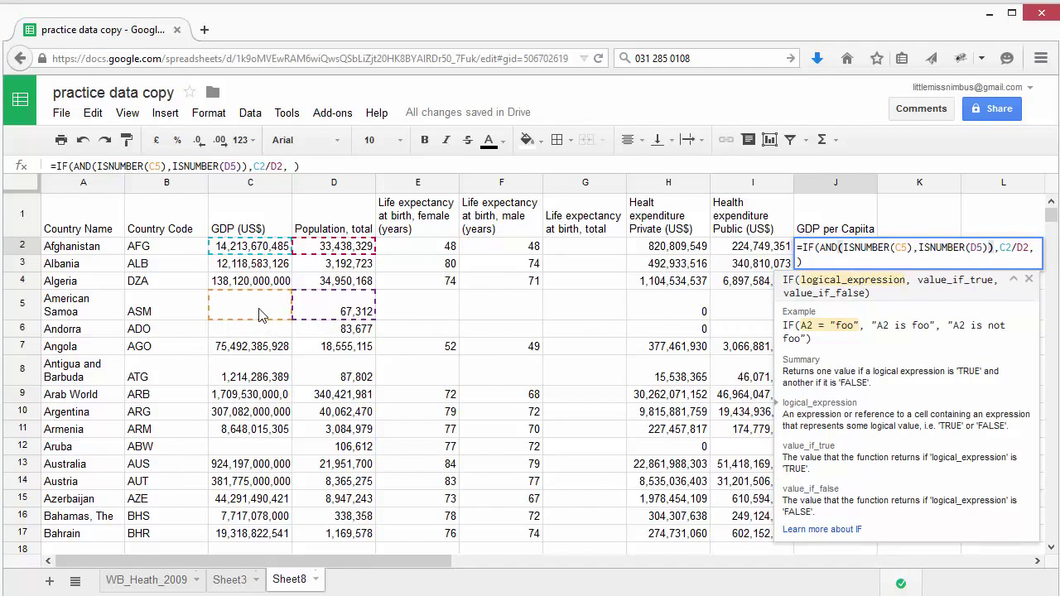
Change the tested cells in J2 to C2 and D2, making the formula =IF(AND(ISNUMBER(C2),ISNUMBER(D2)),C2/D2, ).
left_click(911, 246)
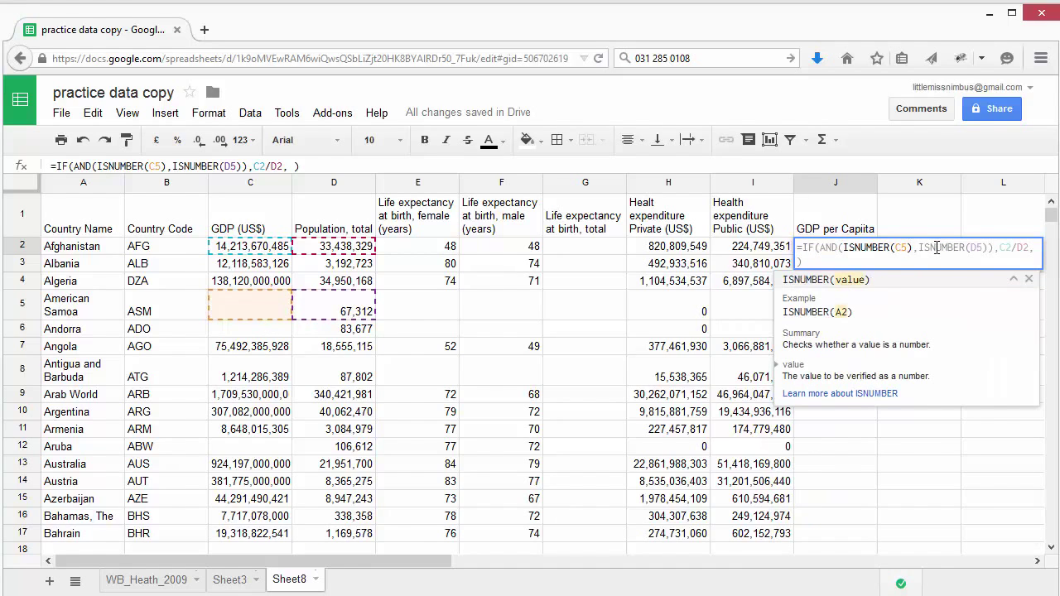
key("BackSpace")
type("2")
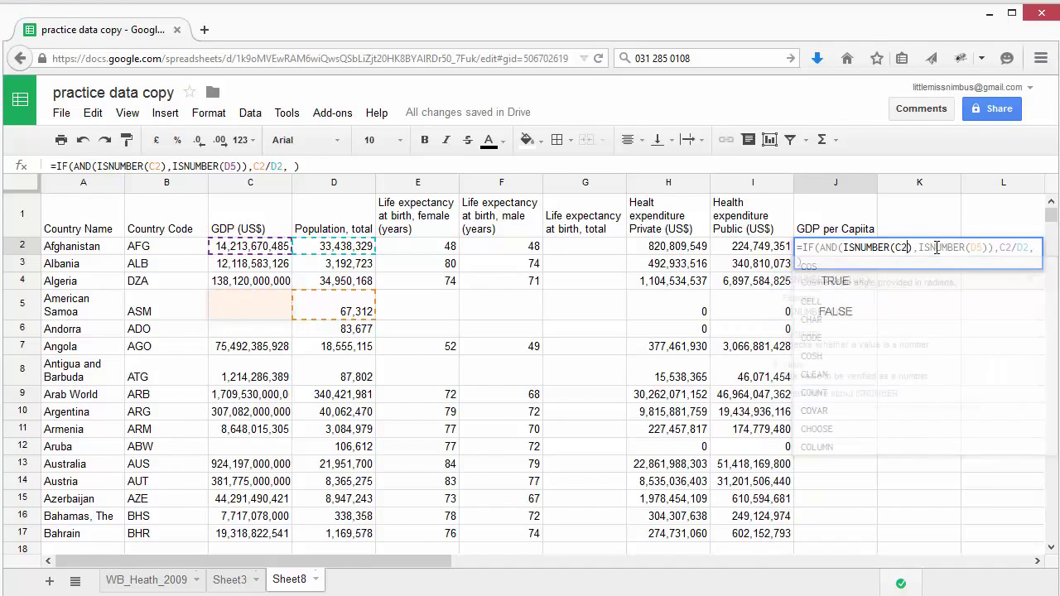
left_click(984, 248)
key("BackSpace")
type("2")
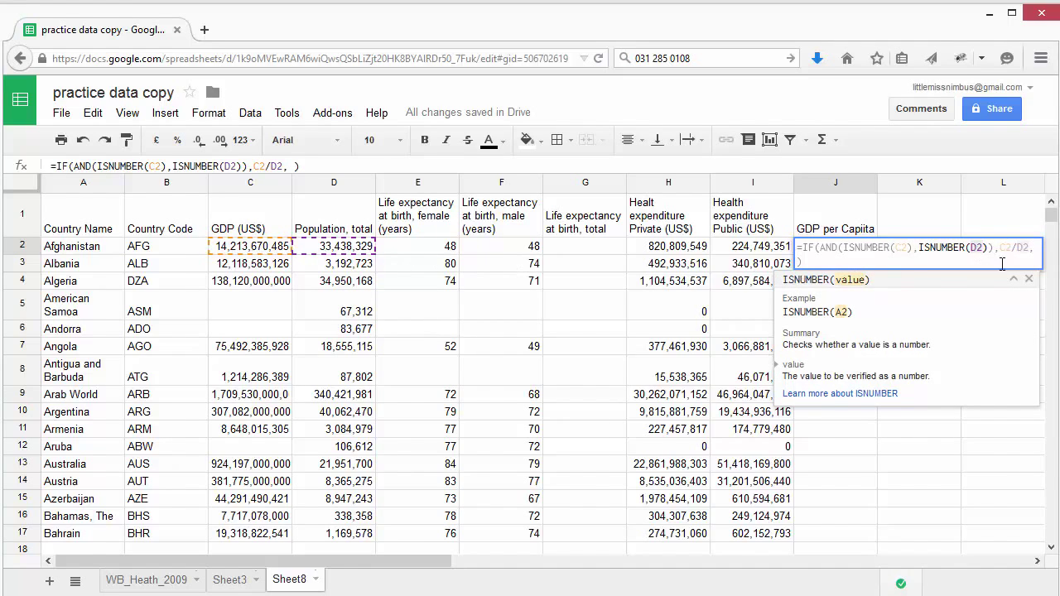
left_click(867, 262)
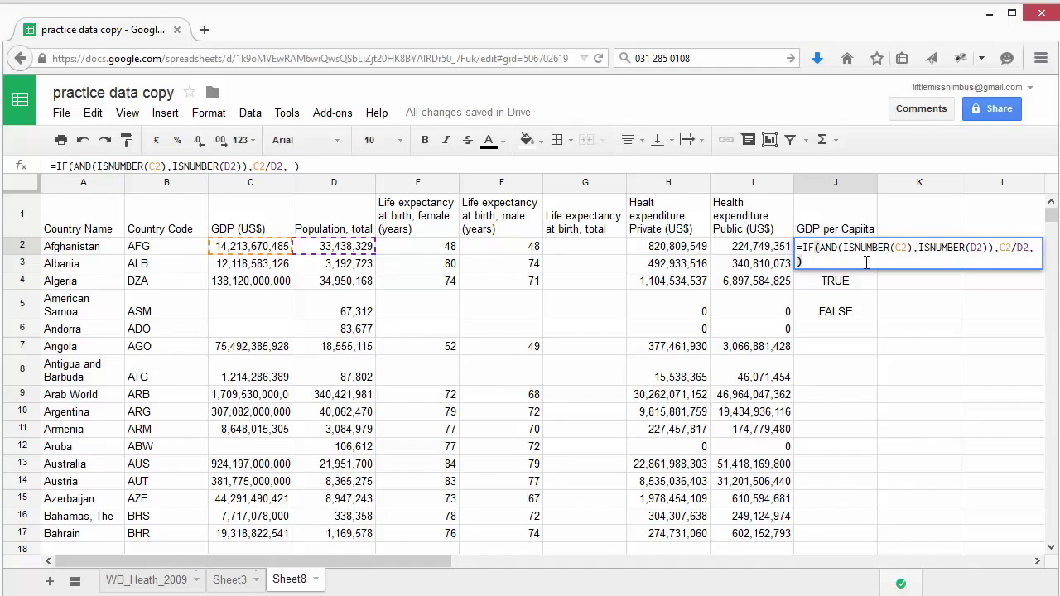
key("Return")
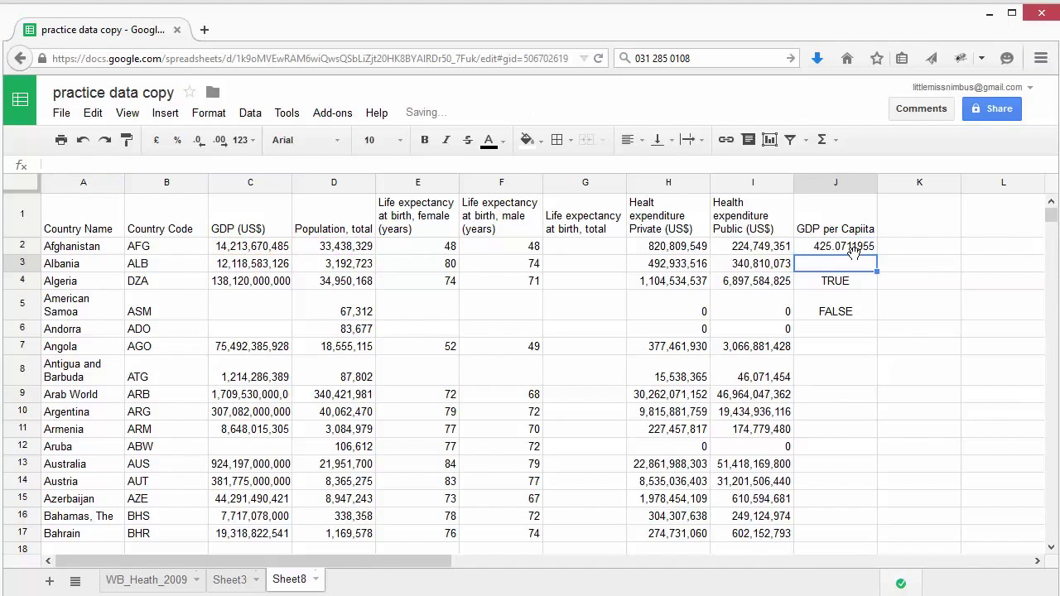
Review the IF formula in J2 and fill it down the GDP per Capita column to J17.
left_click(847, 249)
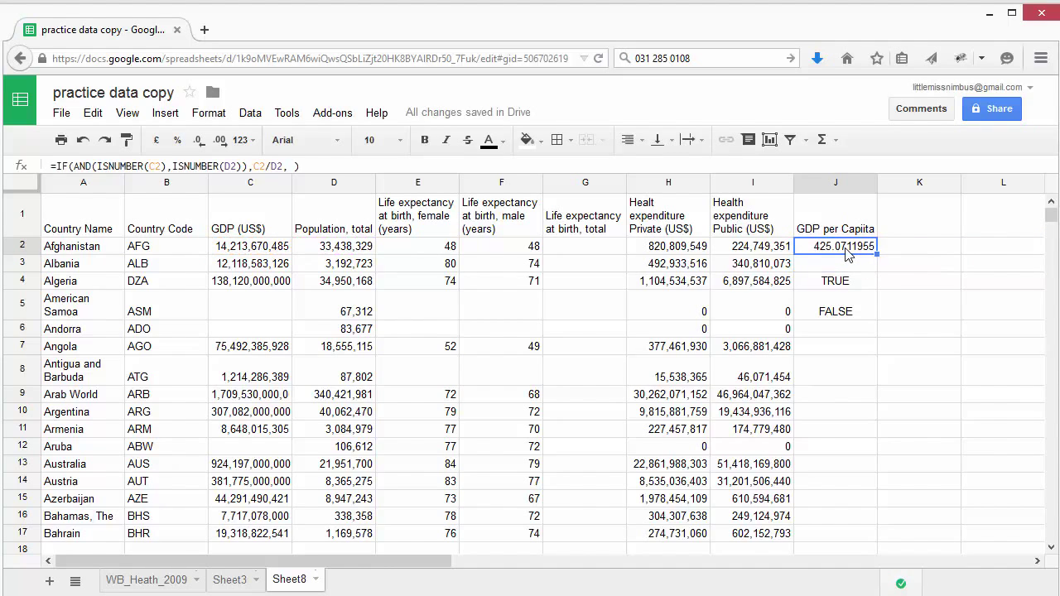
double_click(847, 249)
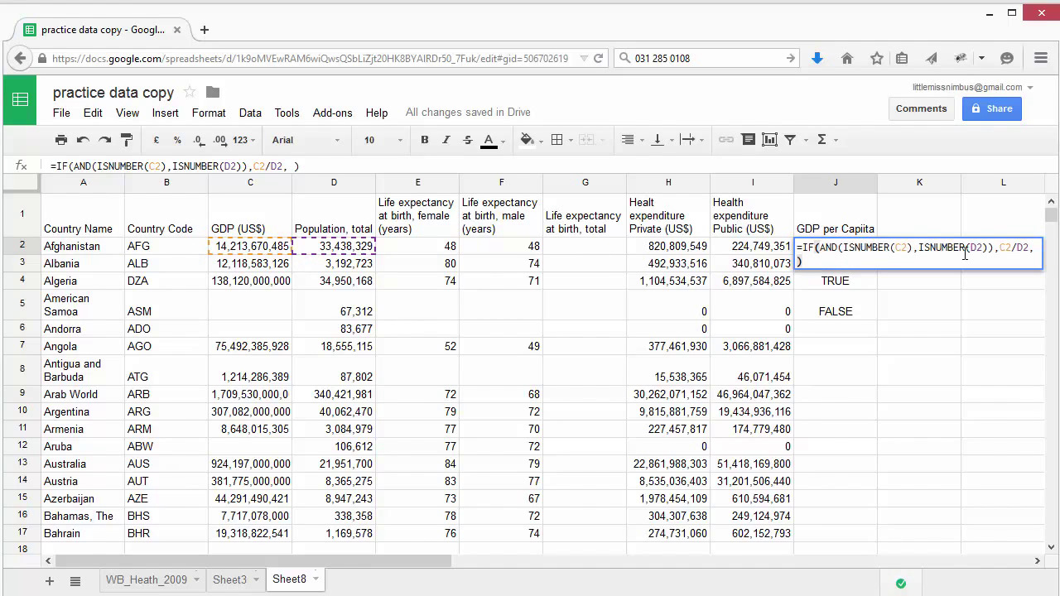
key("Escape")
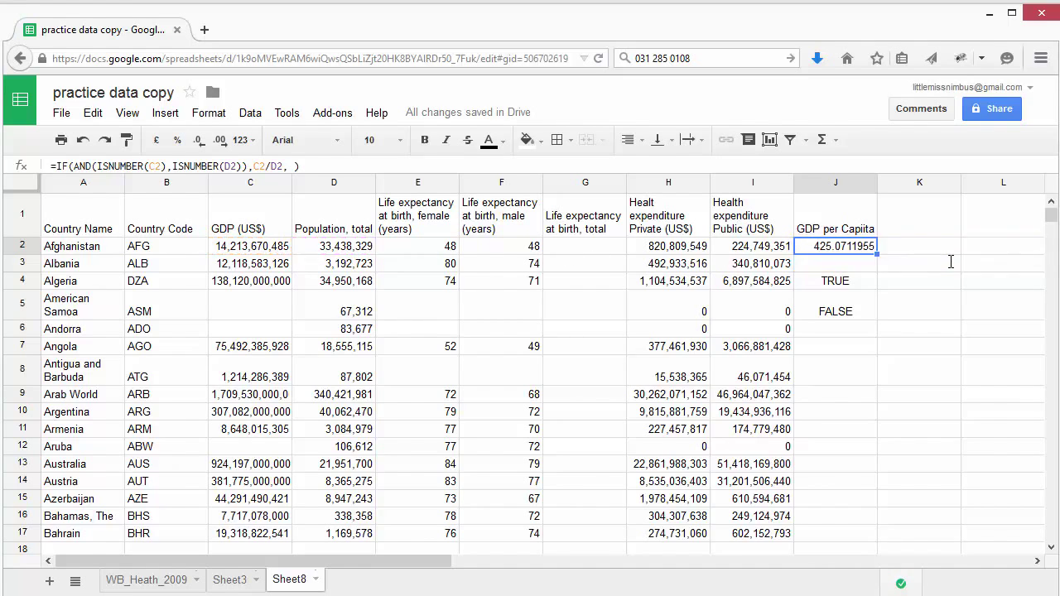
left_click_drag(877, 255, 859, 527)
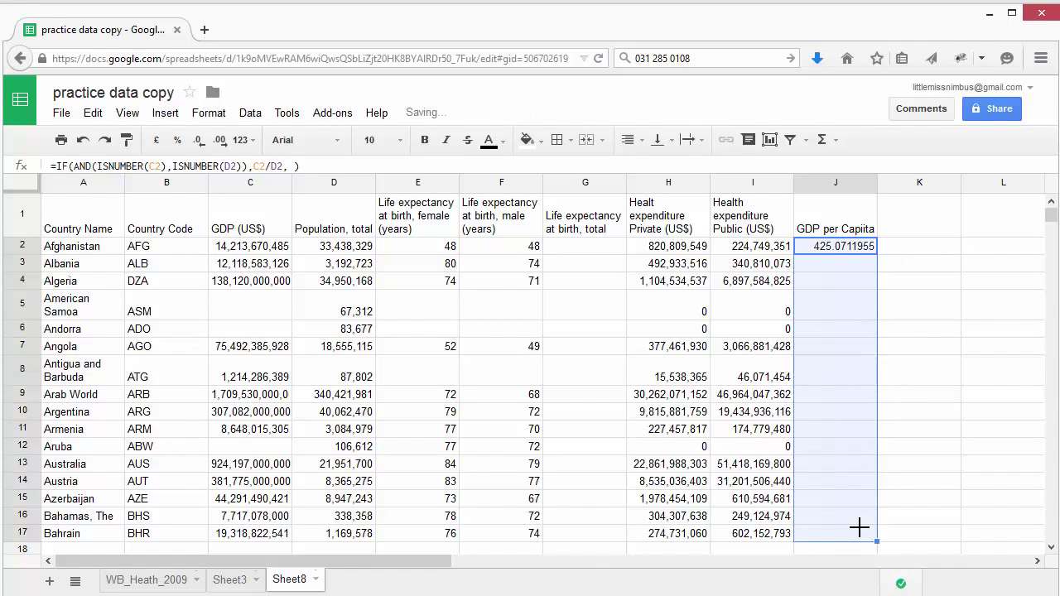
left_click(916, 375)
Check the filled formulas in J5, J6 and J12 for the countries with missing GDP.
left_click(835, 319)
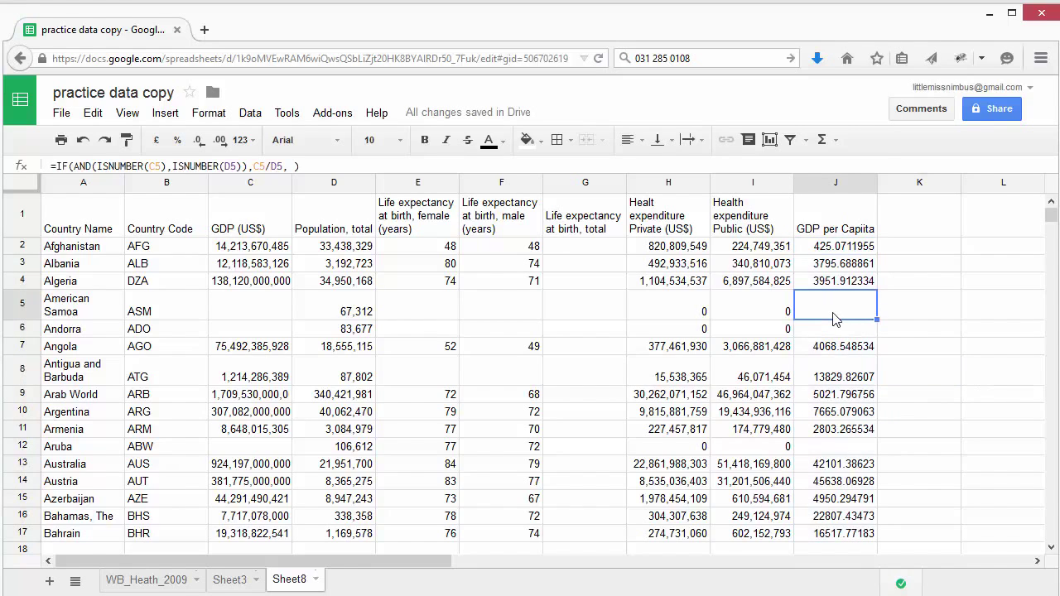
left_click(828, 333)
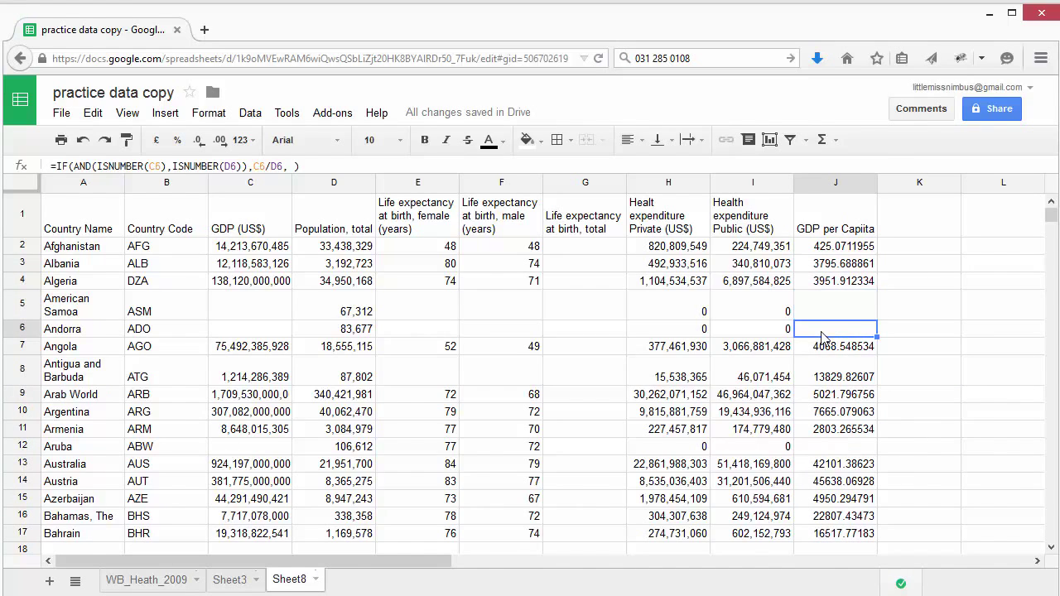
left_click(832, 452)
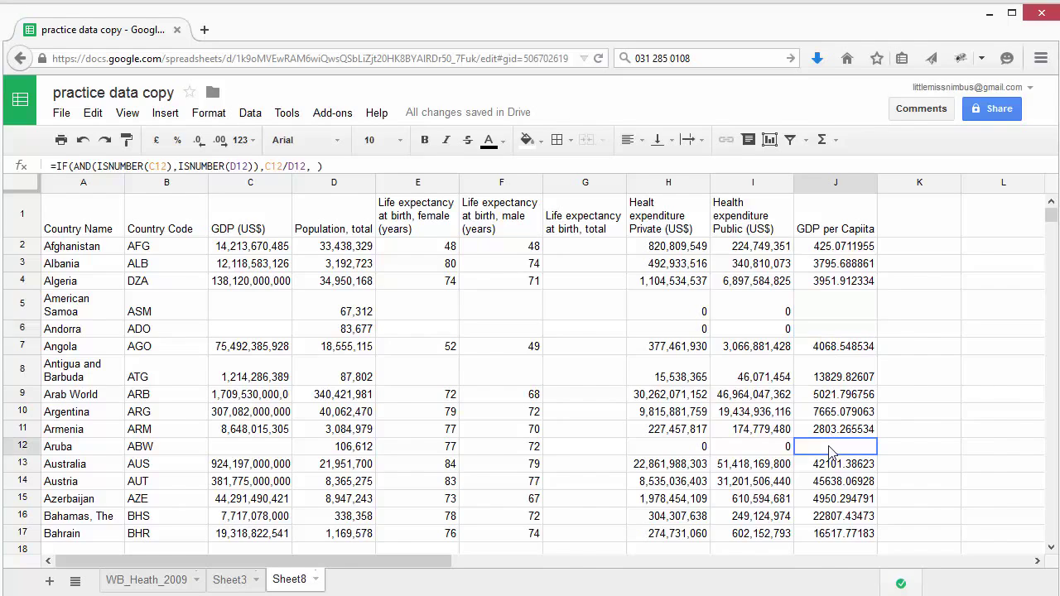
left_click(825, 309)
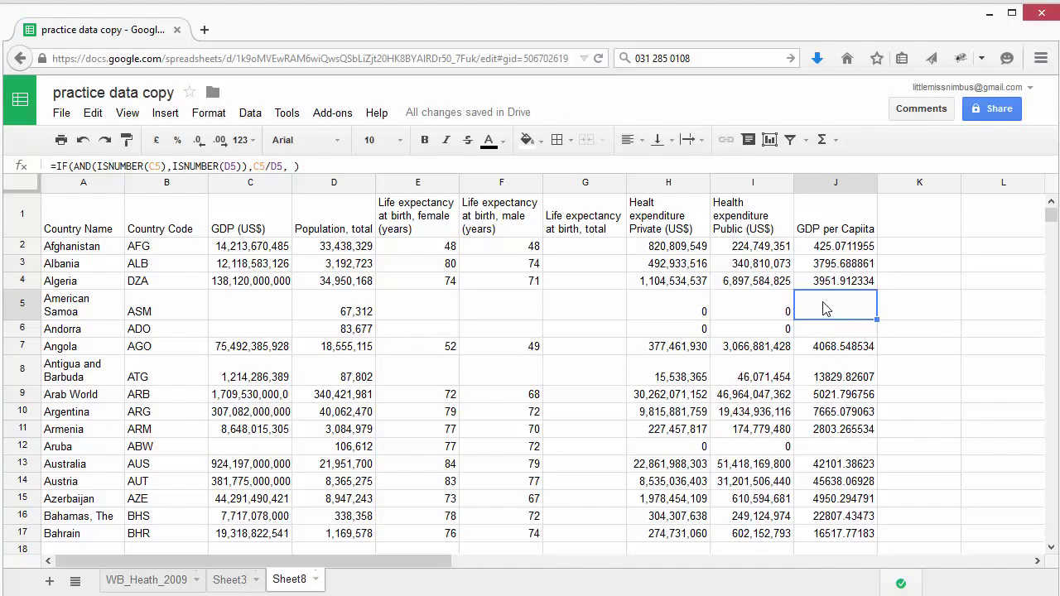
left_click(829, 330)
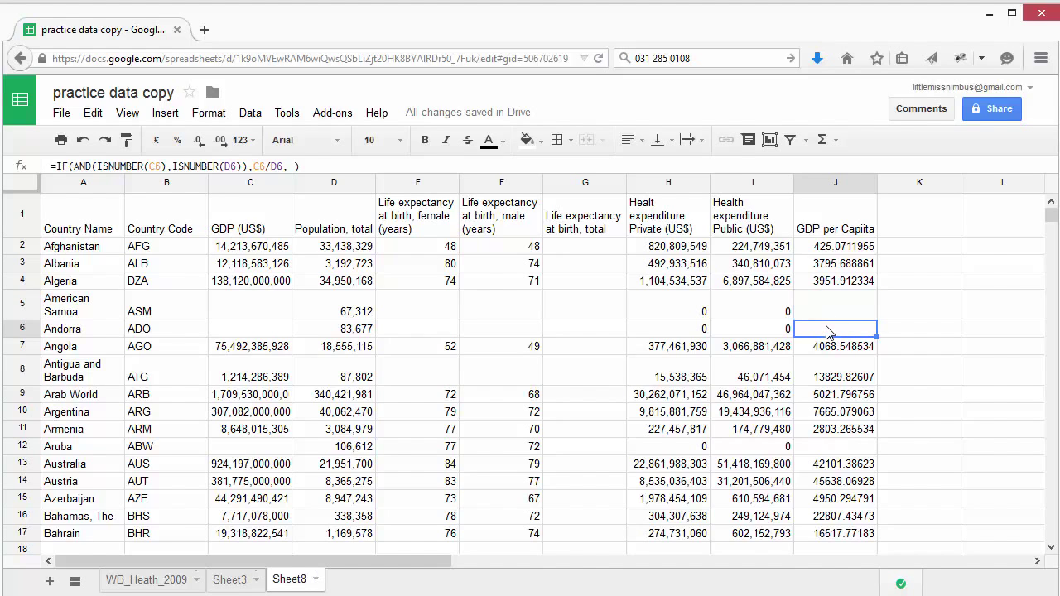